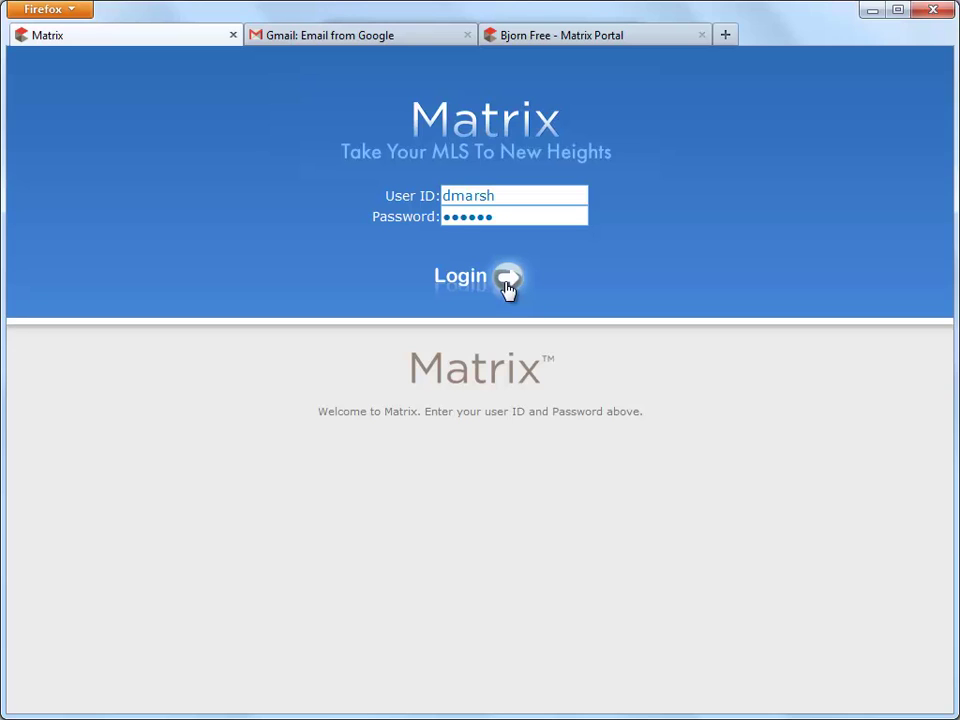
Sign in to Matrix and rerun a property search from Recent Searches.
click(507, 282)
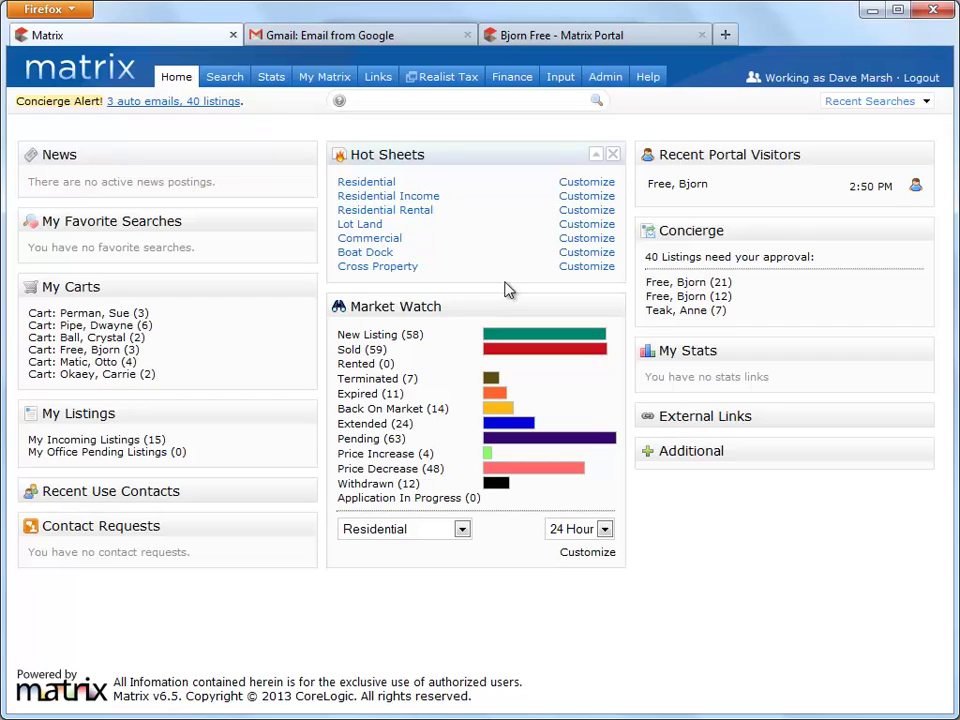
click(837, 106)
click(822, 122)
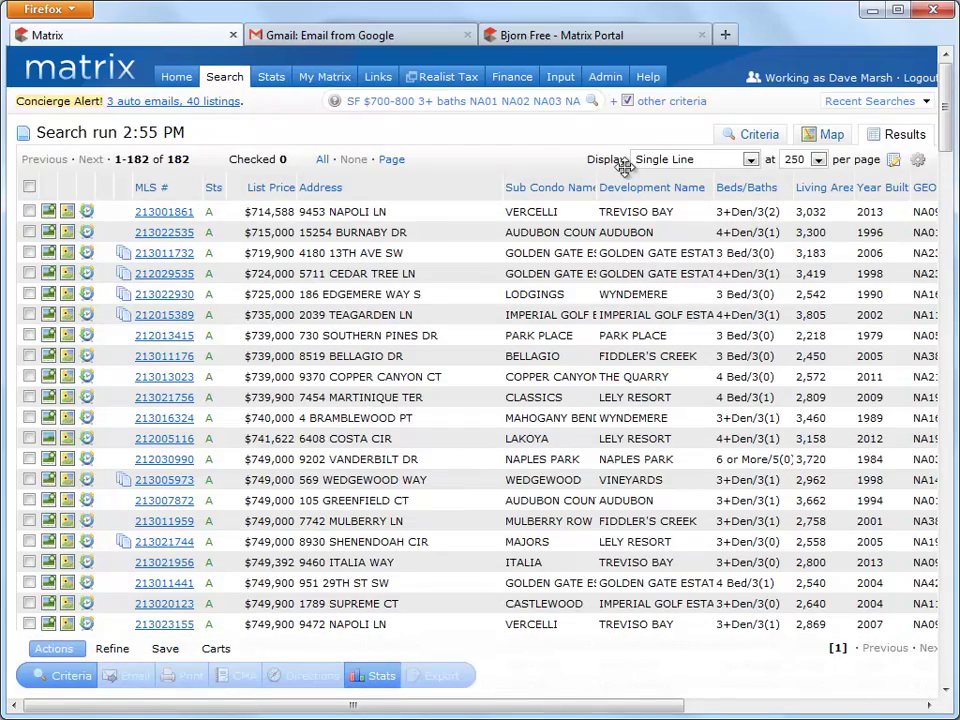
Check six comparable listings, including sold 212005757 and 212022852, and start a CMA.
click(29, 376)
drag(946, 110, 935, 505)
click(29, 398)
click(29, 419)
click(30, 480)
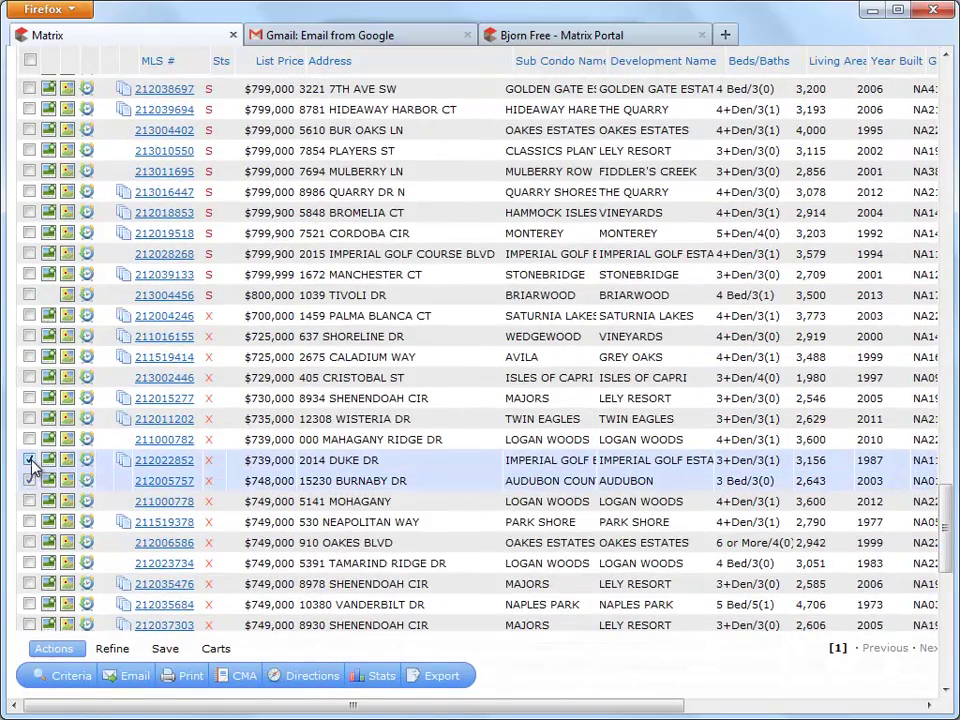
click(240, 680)
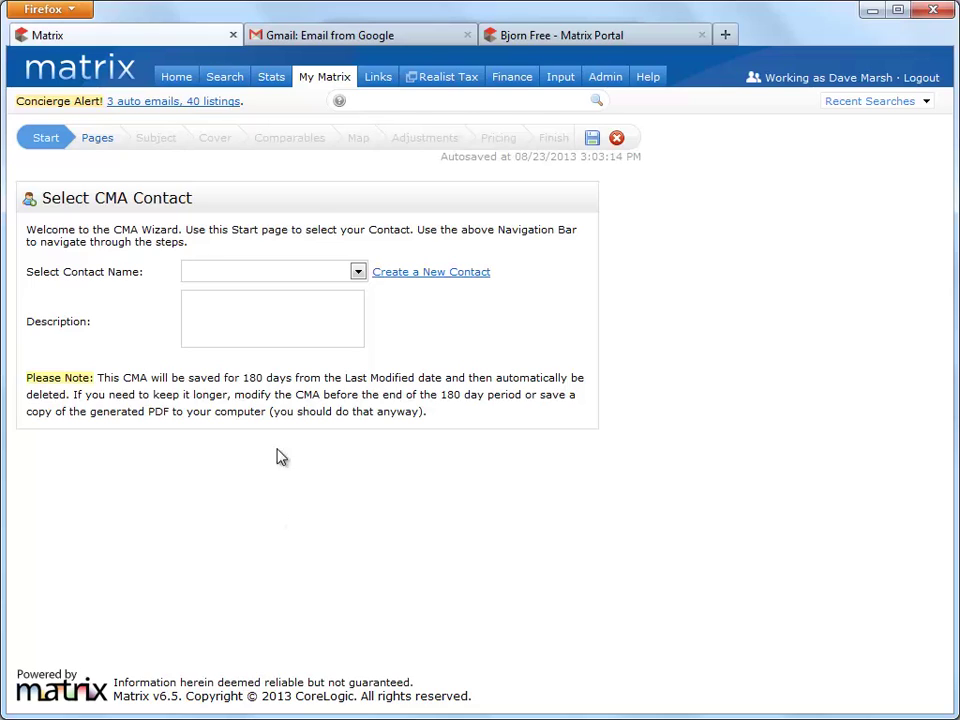
mouse_move(324, 77)
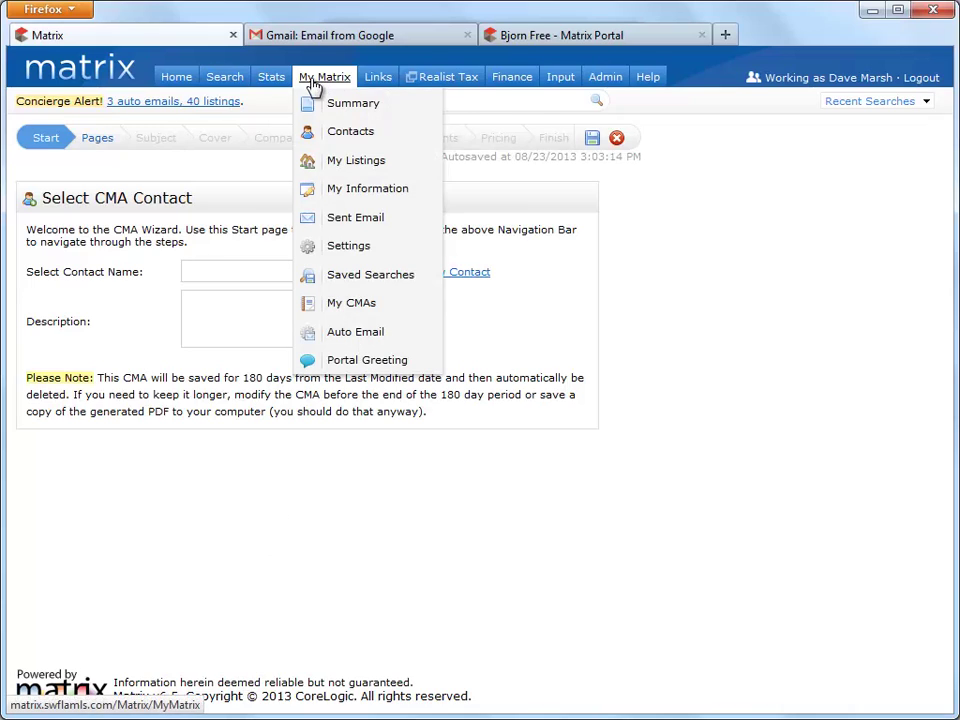
Start a new CMA from My CMAs with Bjorn Free as its contact, then advance to Pages.
click(340, 308)
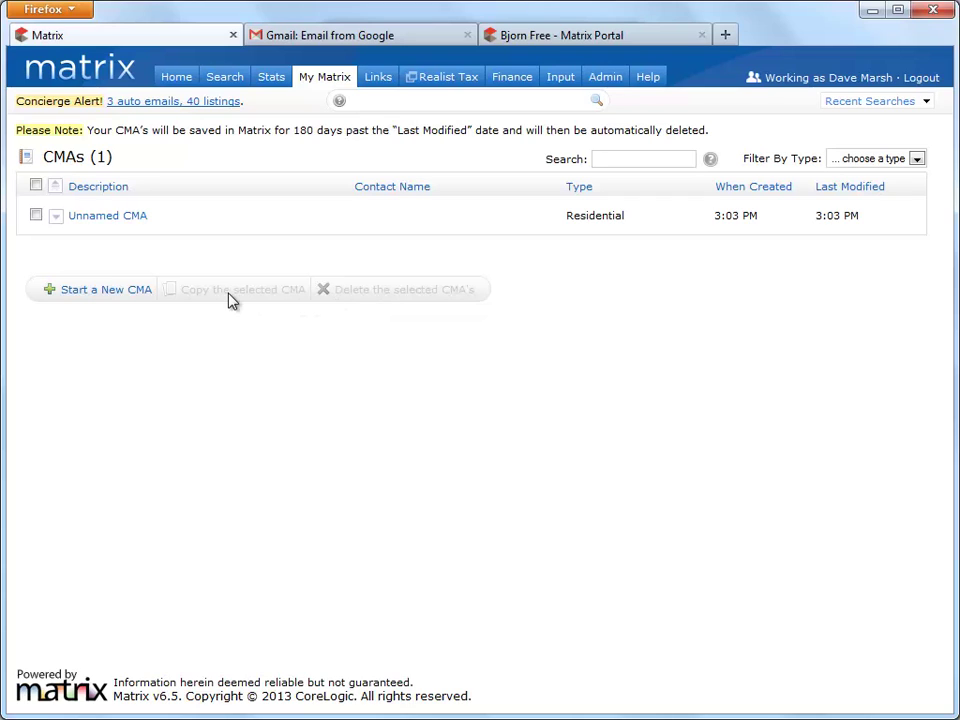
click(137, 290)
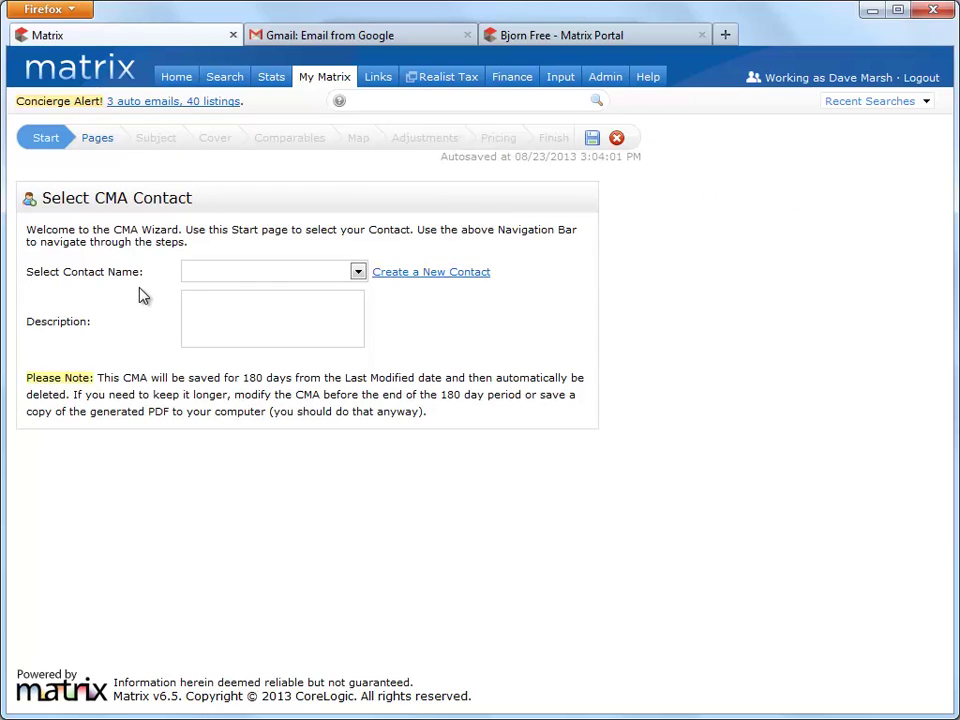
click(357, 272)
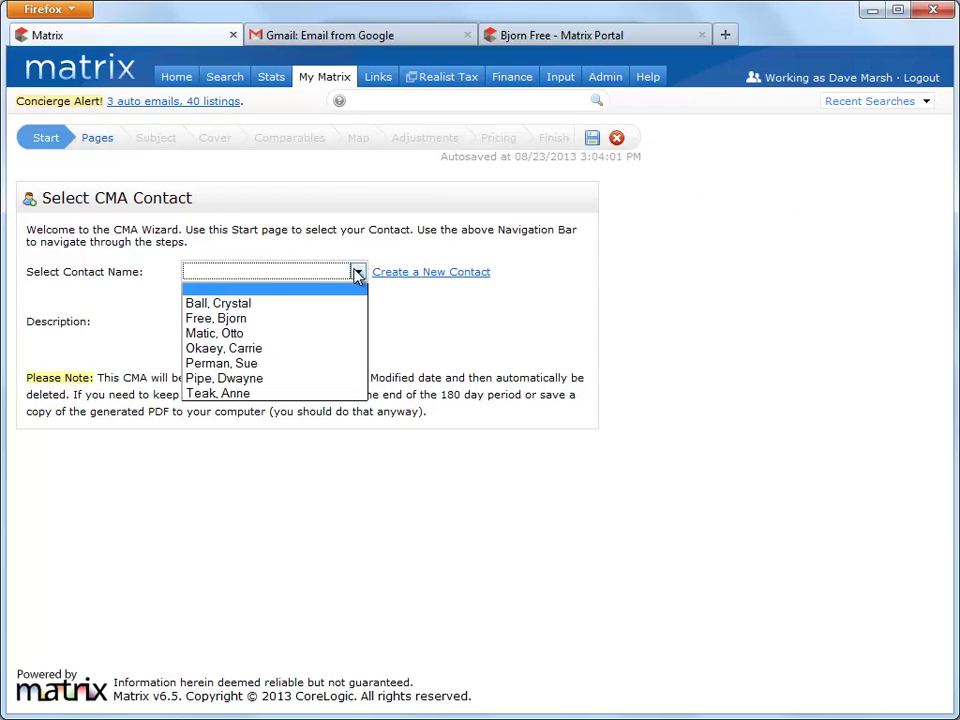
click(323, 320)
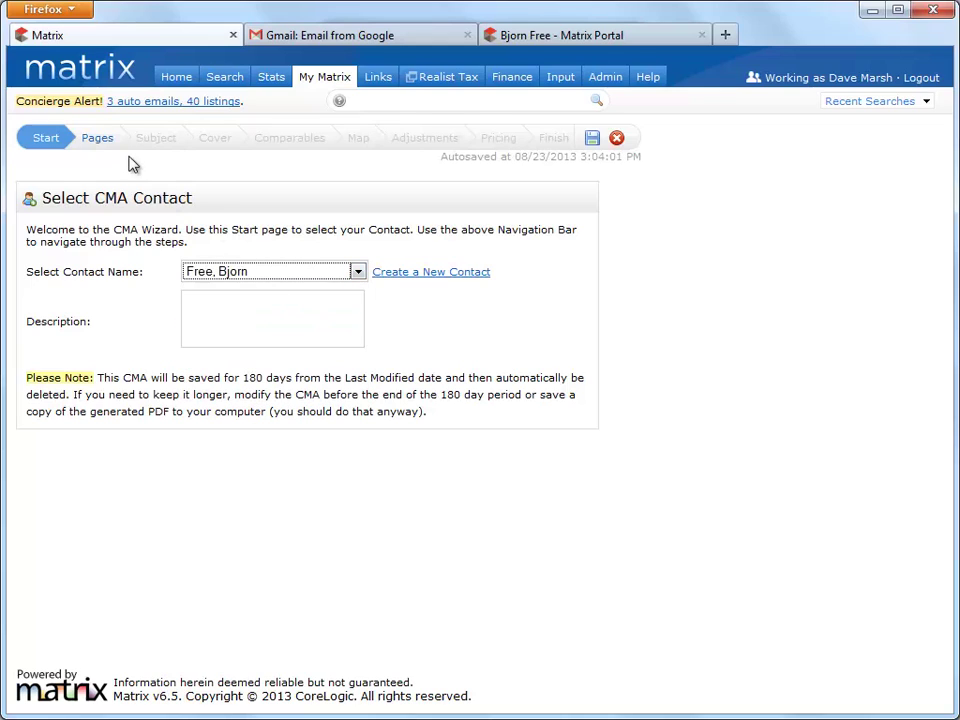
click(103, 141)
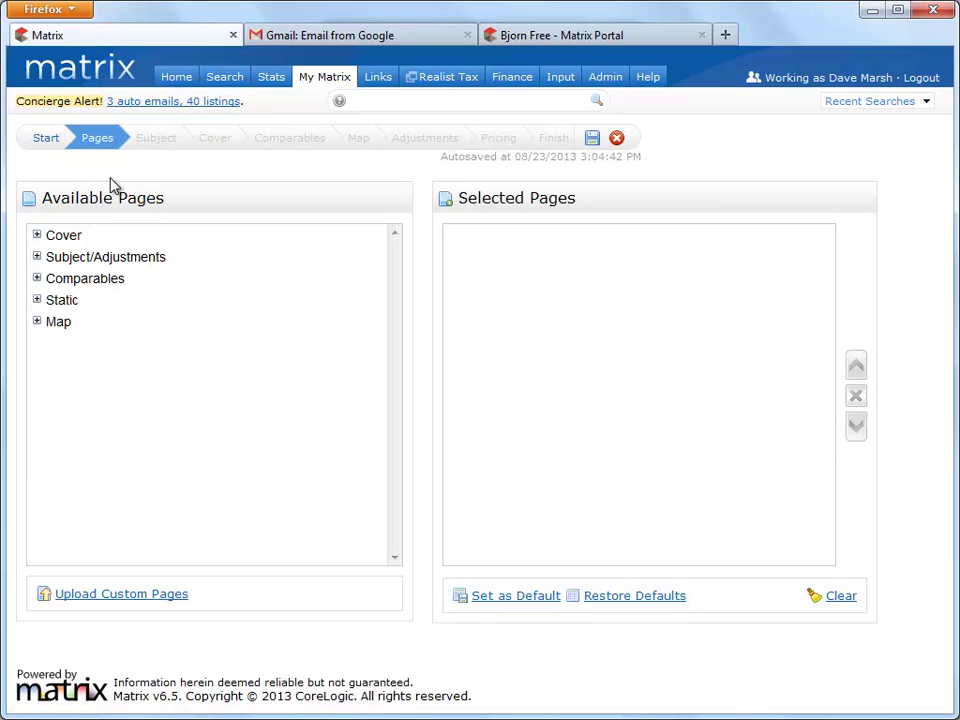
Expand the Map, Static, Comparables, Subject/Adjustments and Cover page groups.
click(37, 322)
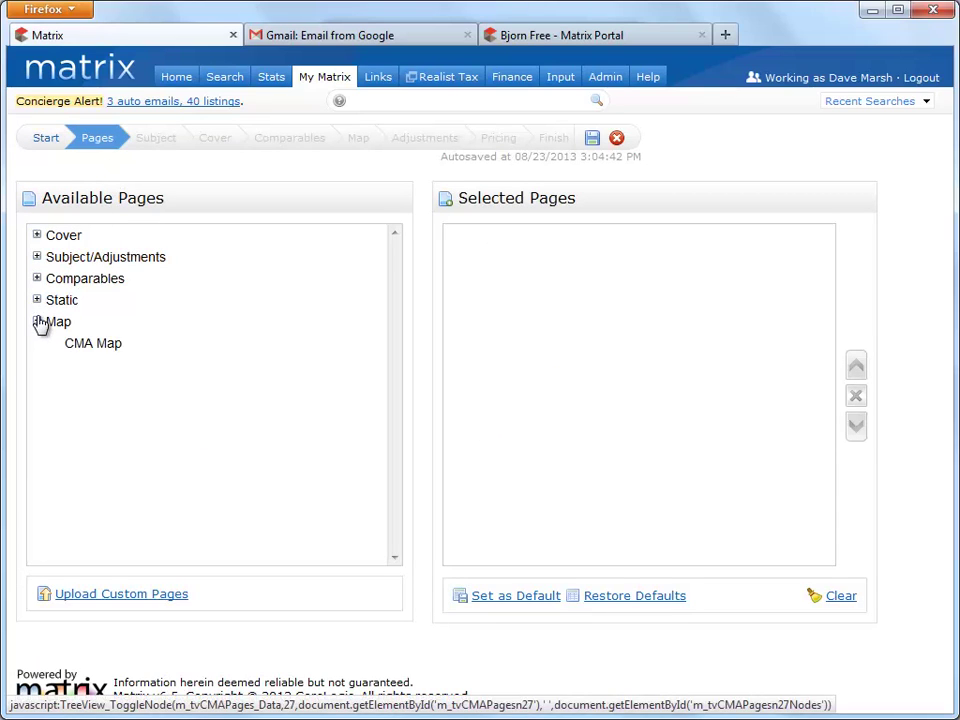
click(37, 300)
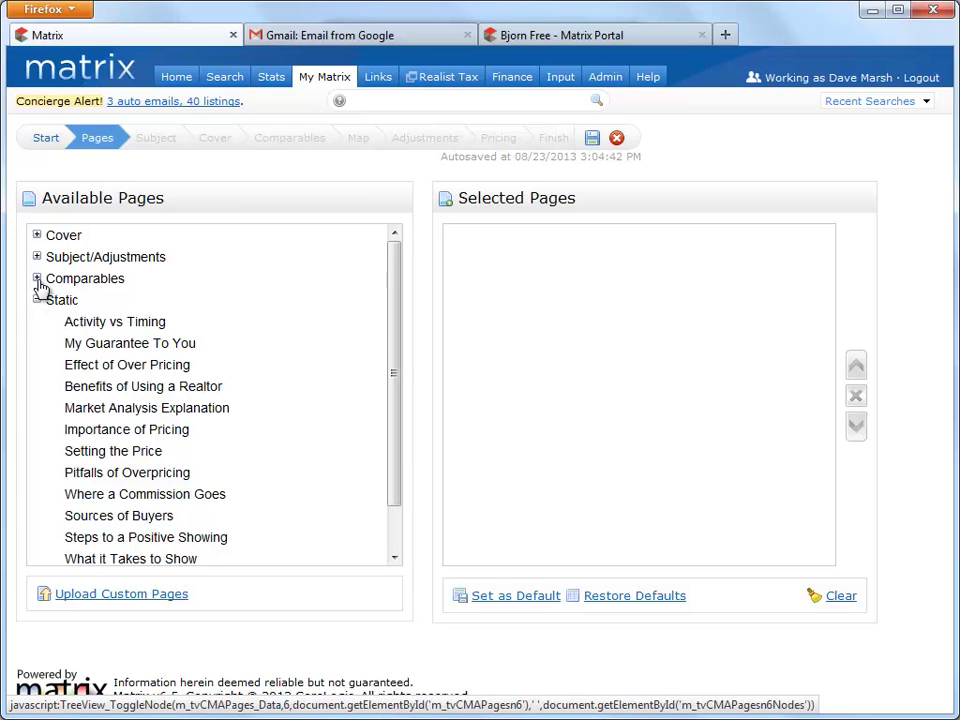
click(37, 279)
click(37, 257)
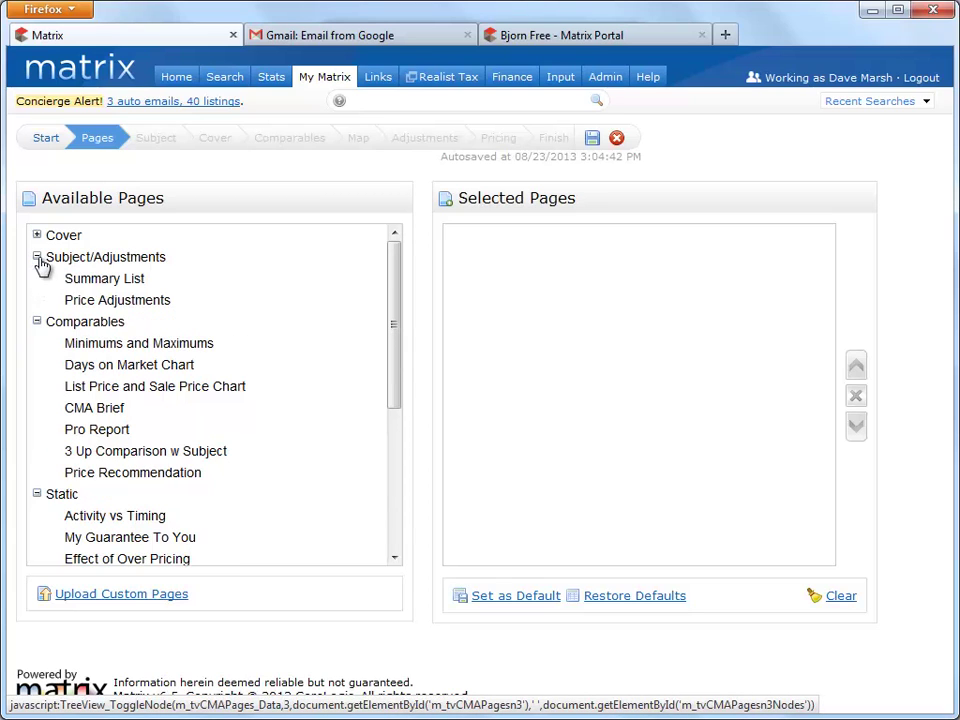
click(37, 235)
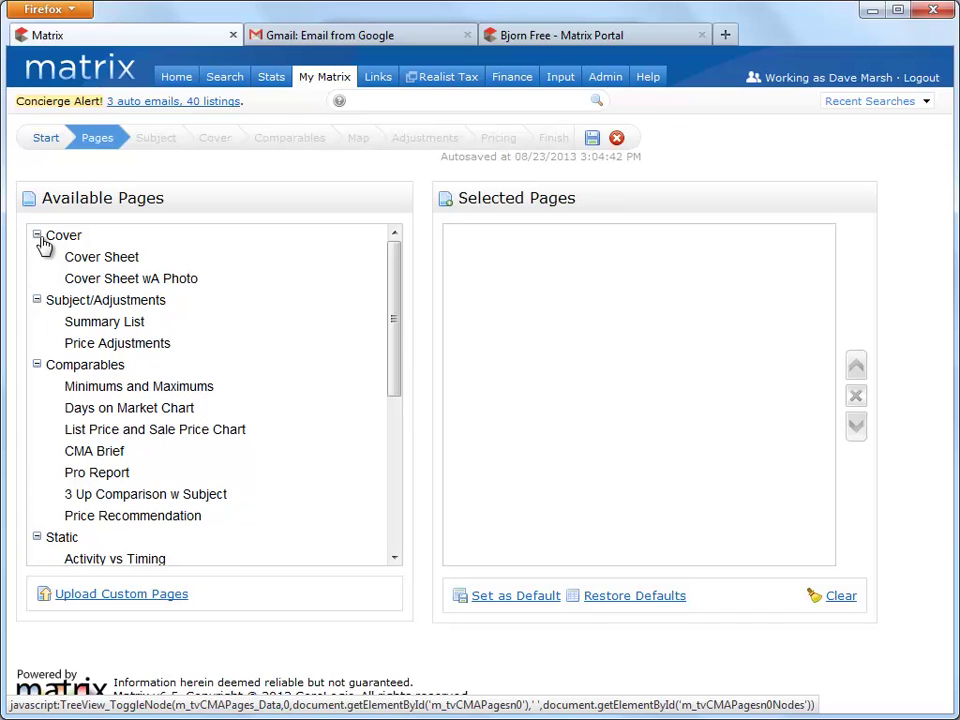
Upload Custom CMA Page.pdf from the CMA folder as a custom page and save it.
click(87, 596)
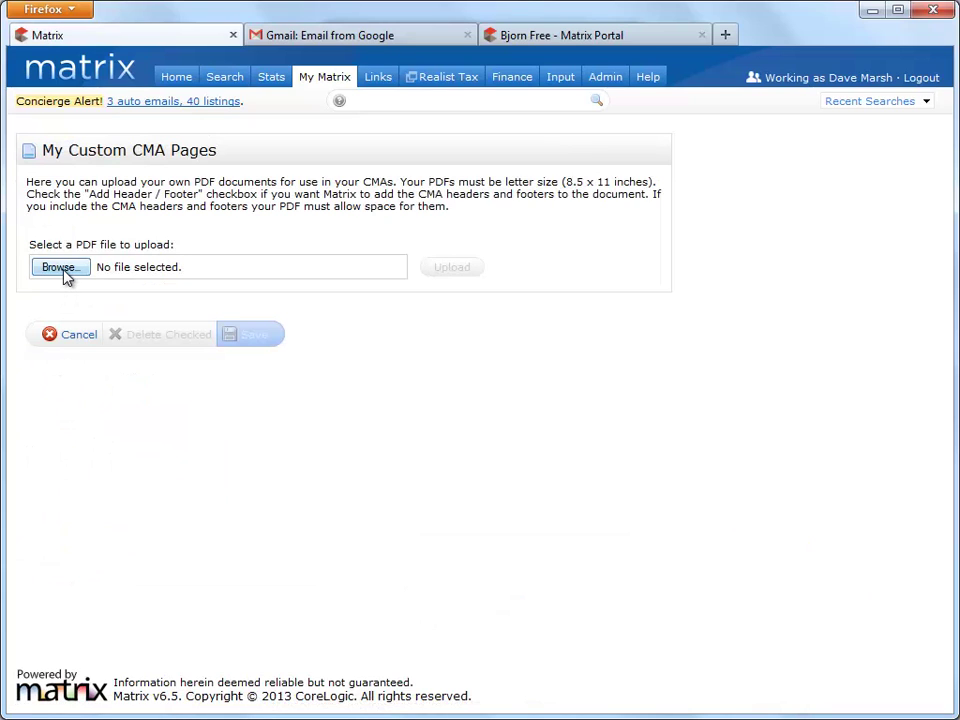
click(62, 268)
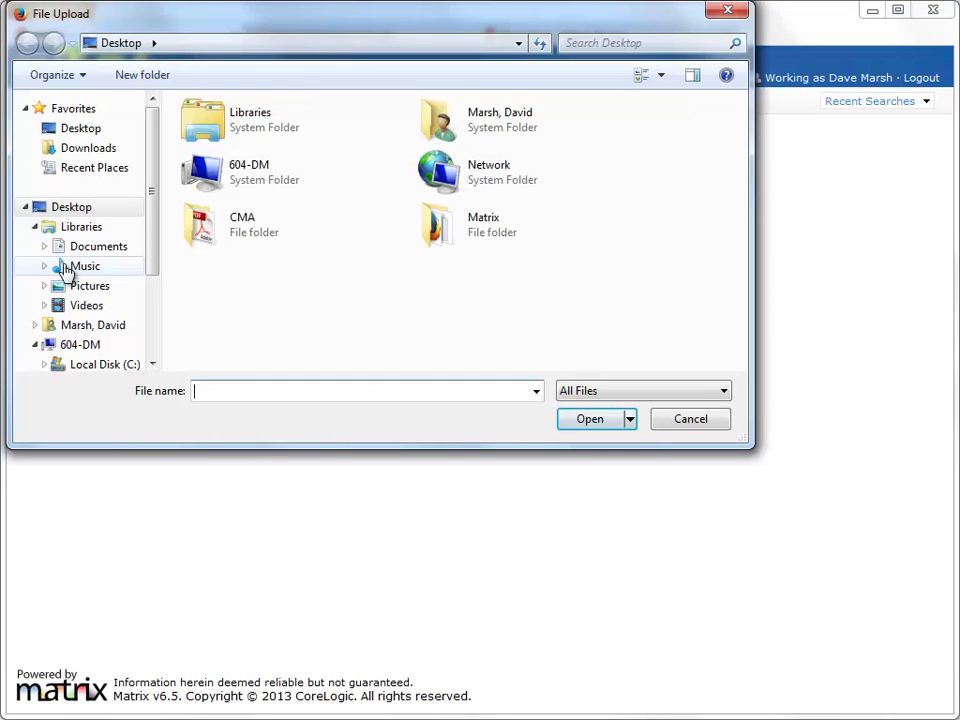
double_click(200, 230)
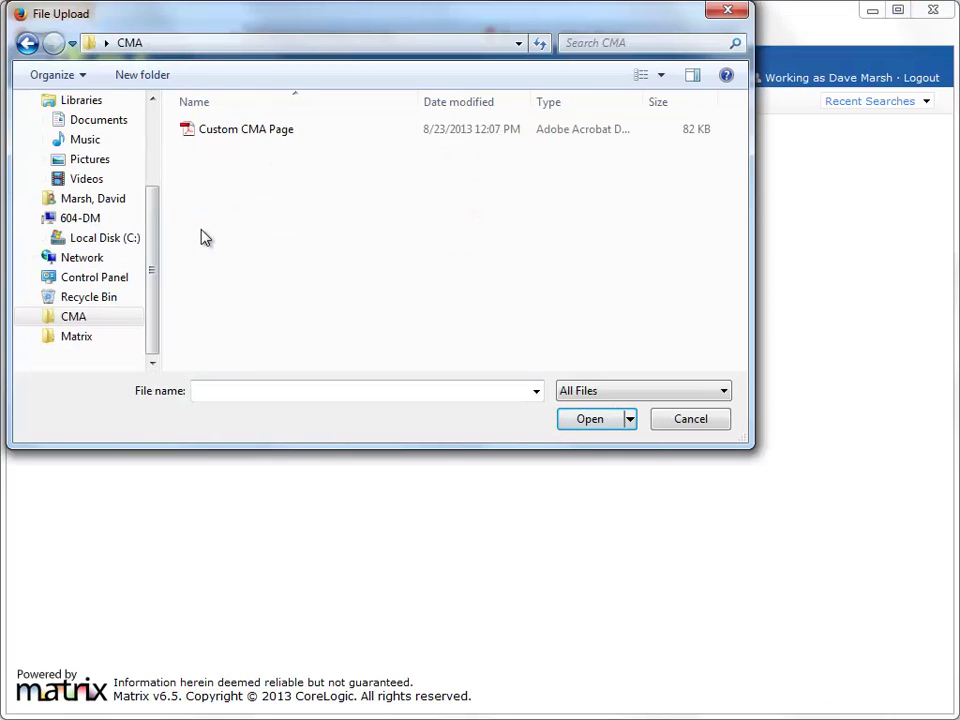
click(235, 132)
click(580, 421)
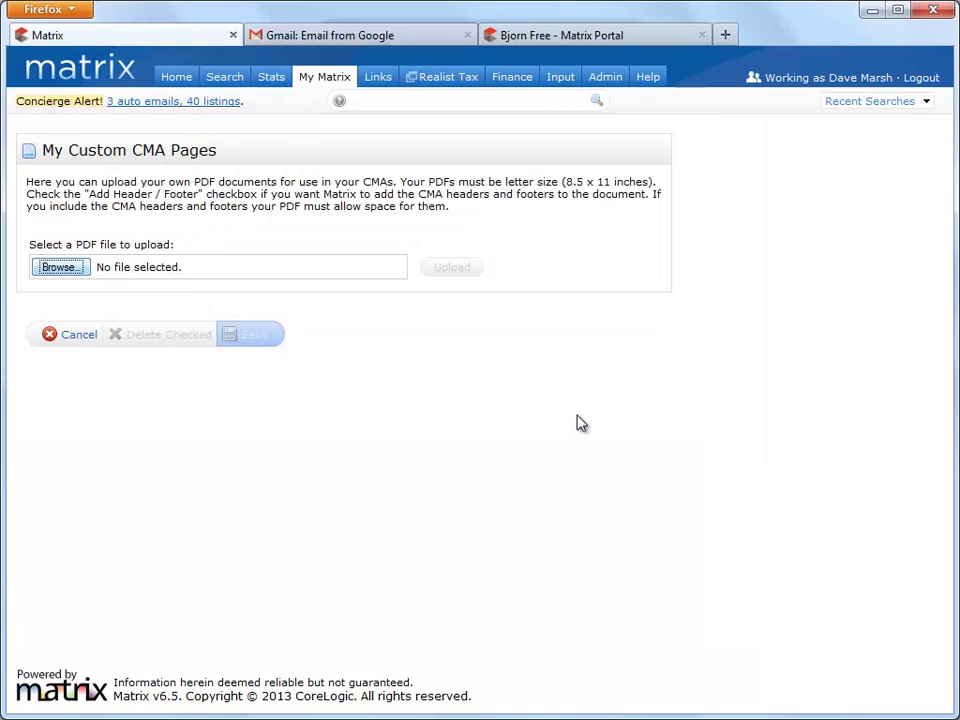
click(453, 268)
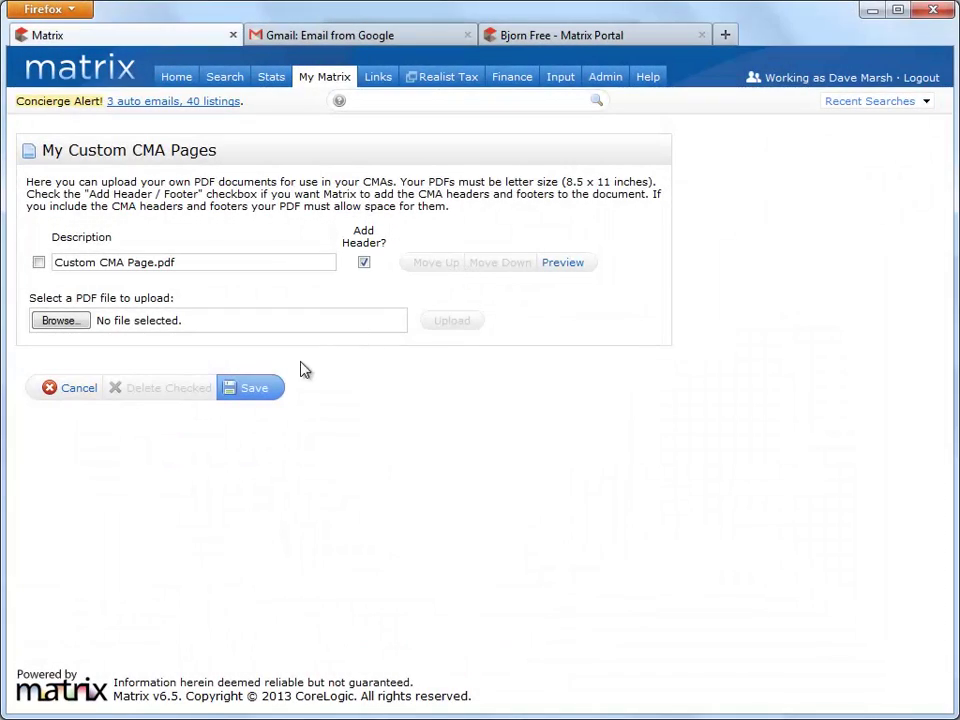
click(268, 388)
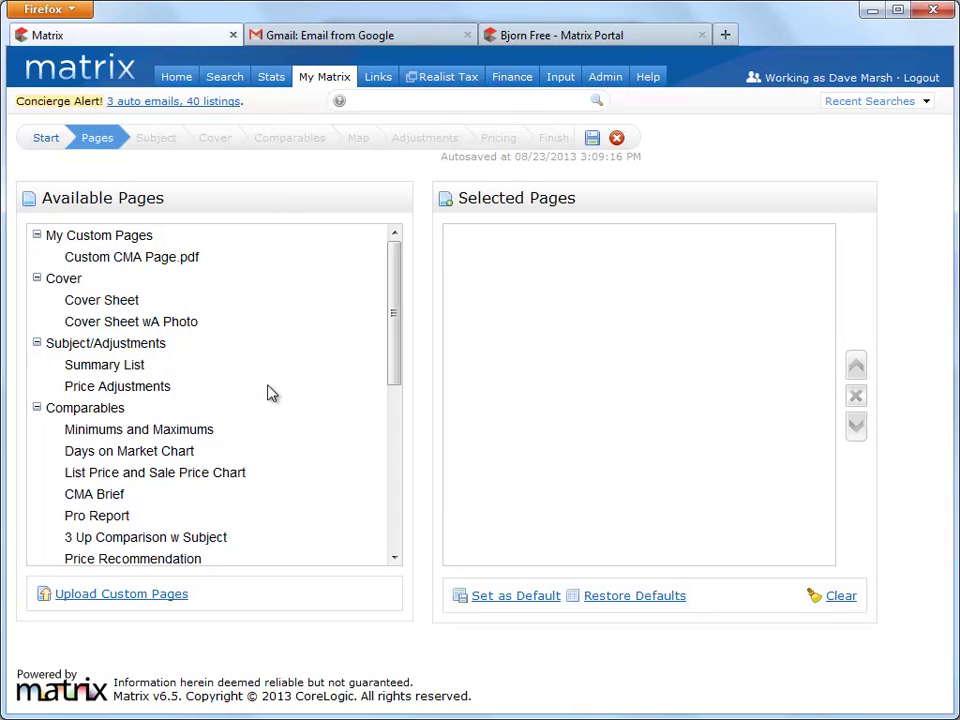
Add Custom CMA Page.pdf, Cover Sheet w/ Photo, Summary List, Days on Market Chart and all Comparables pages.
click(188, 260)
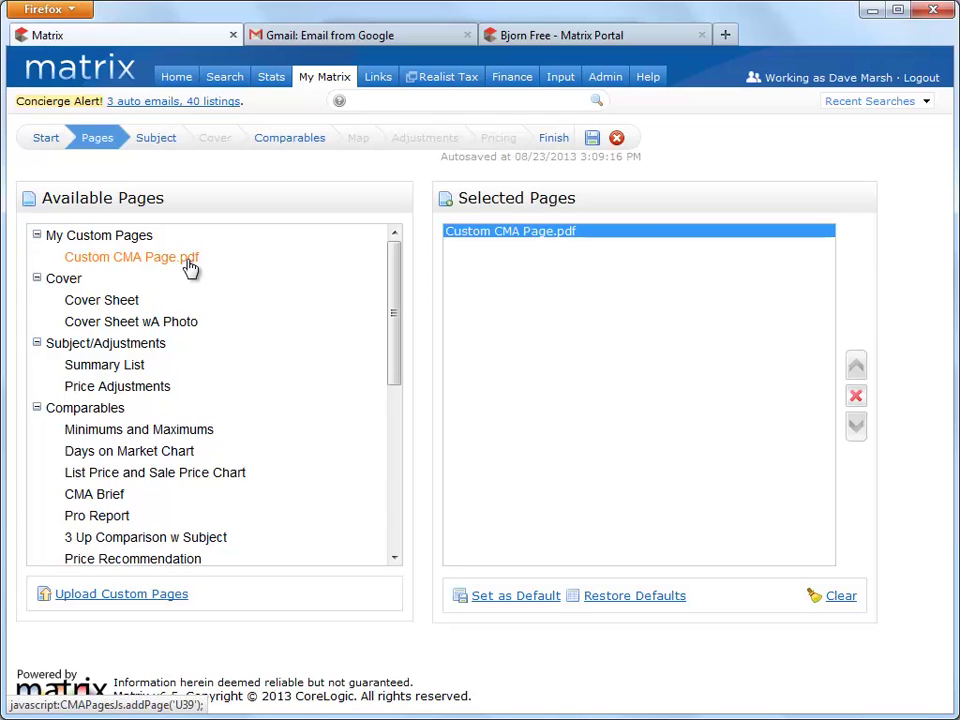
click(182, 327)
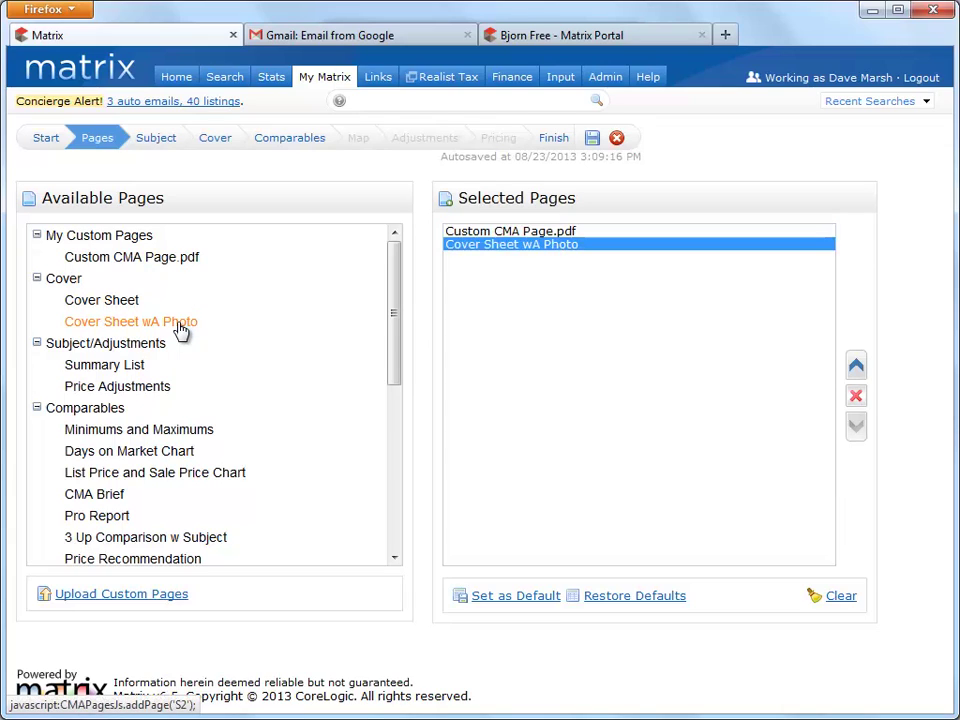
click(141, 369)
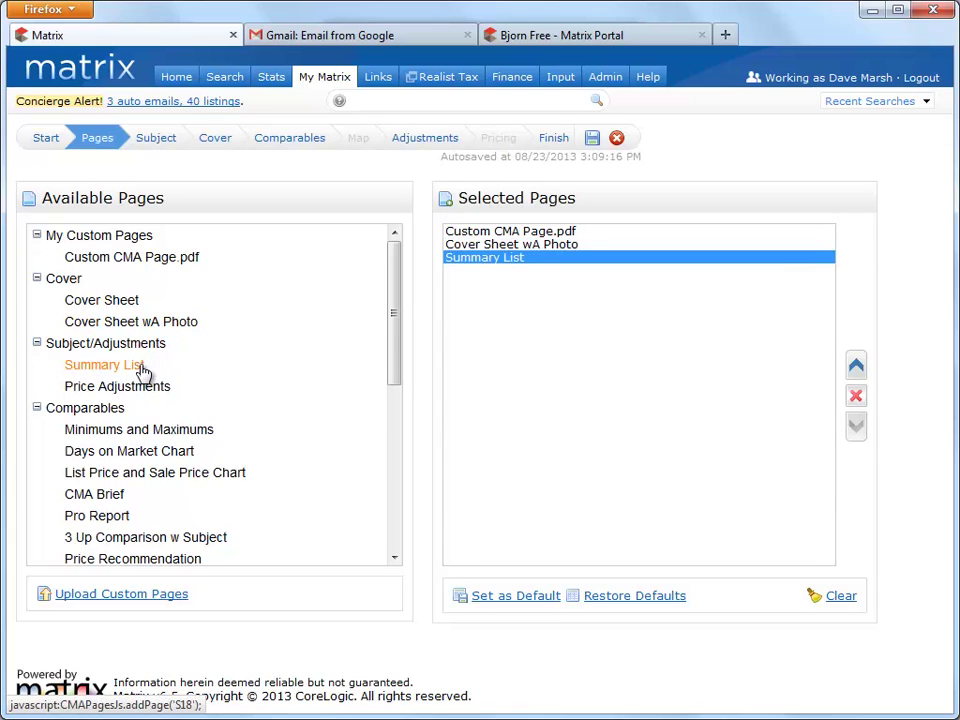
click(153, 433)
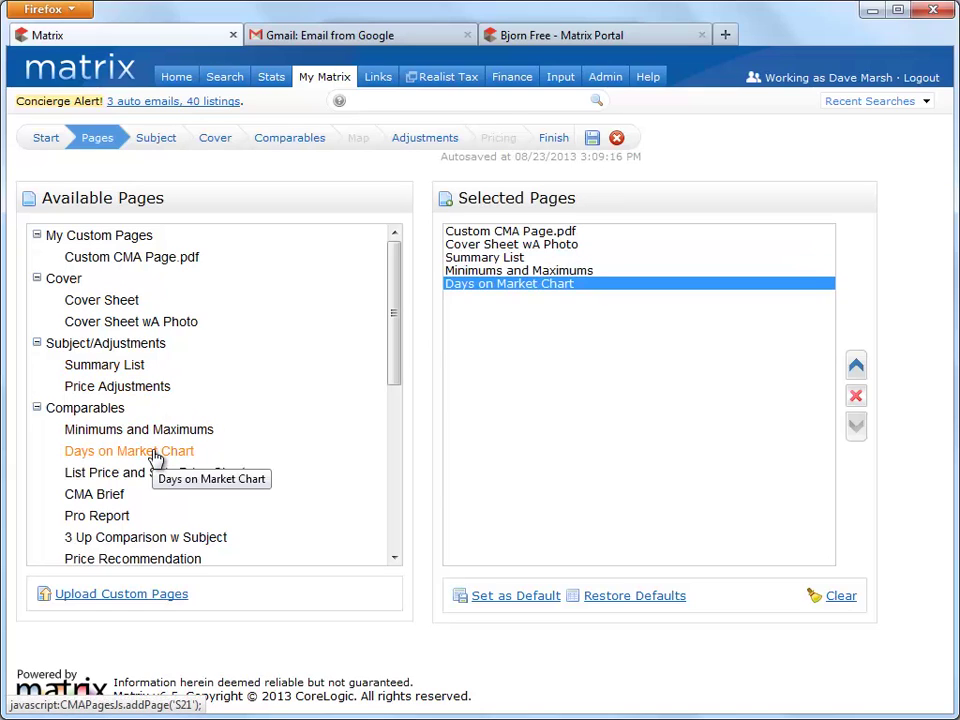
click(116, 411)
Add all Static pages and the CMA Map page to the selected pages.
scroll(116, 411, down, 2)
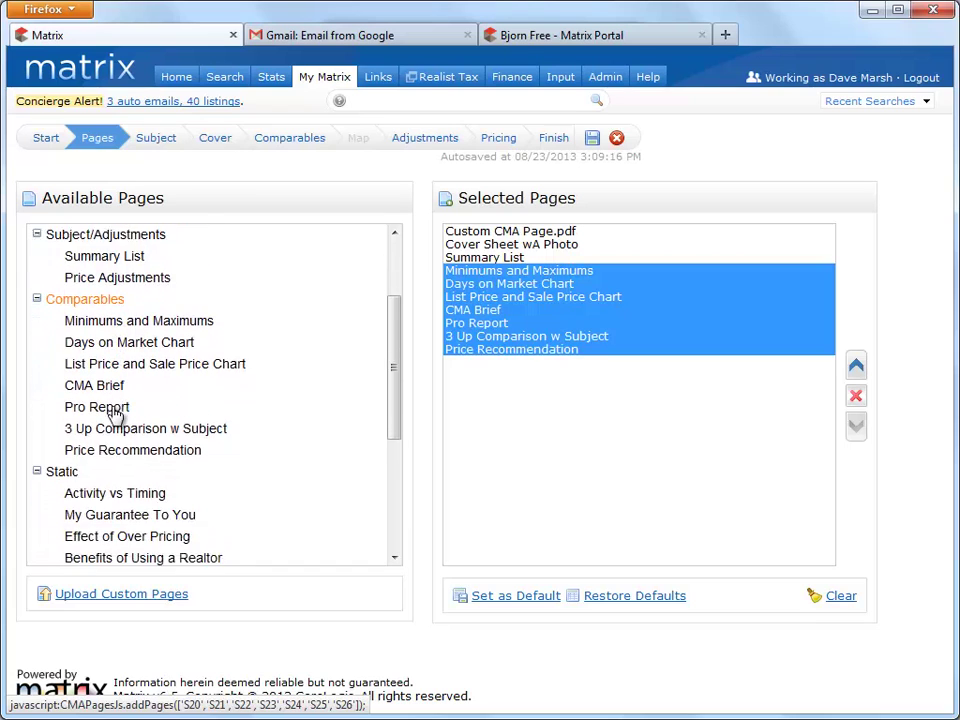
scroll(116, 415, down, 1)
click(62, 438)
scroll(63, 441, down, 2)
scroll(64, 443, down, 2)
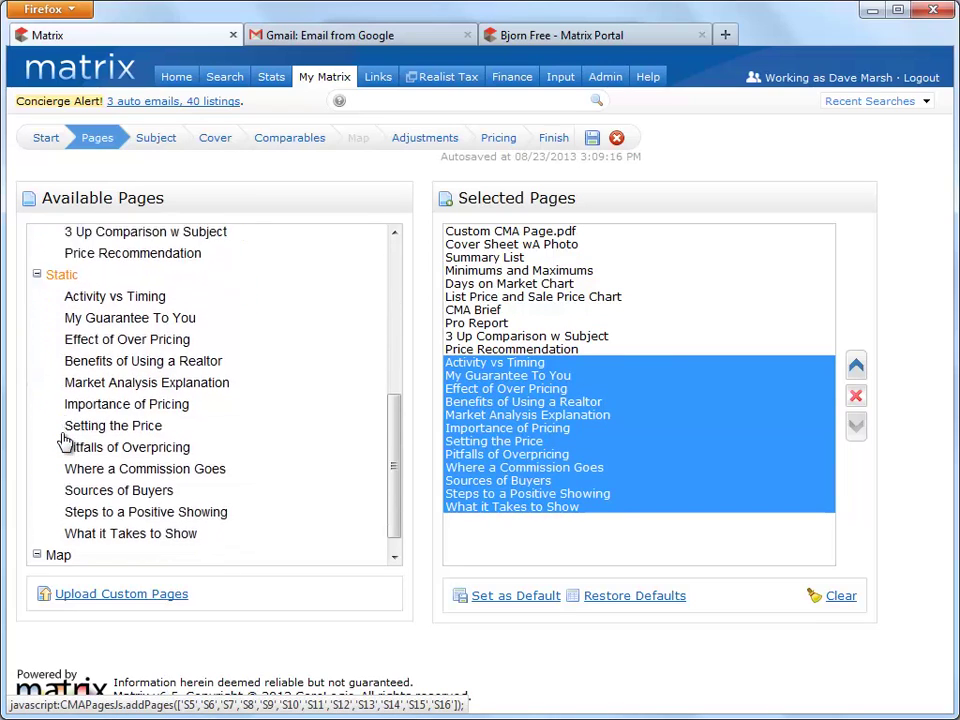
click(58, 534)
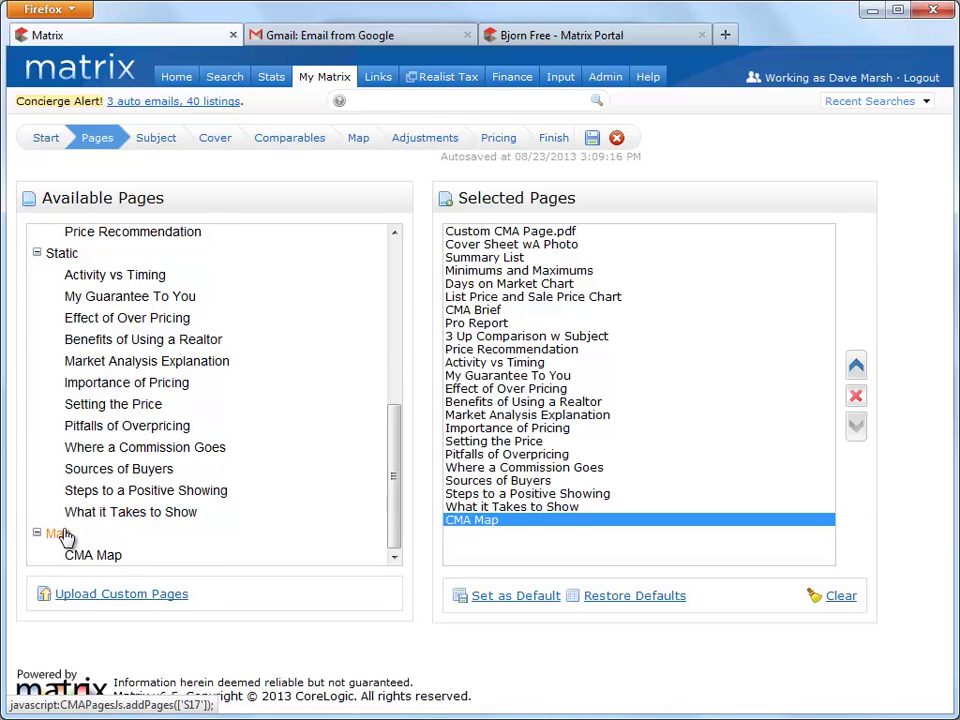
Move Custom CMA Page.pdf, Pro Report and related pages three places down the order.
click(502, 232)
ctrl+click(505, 323)
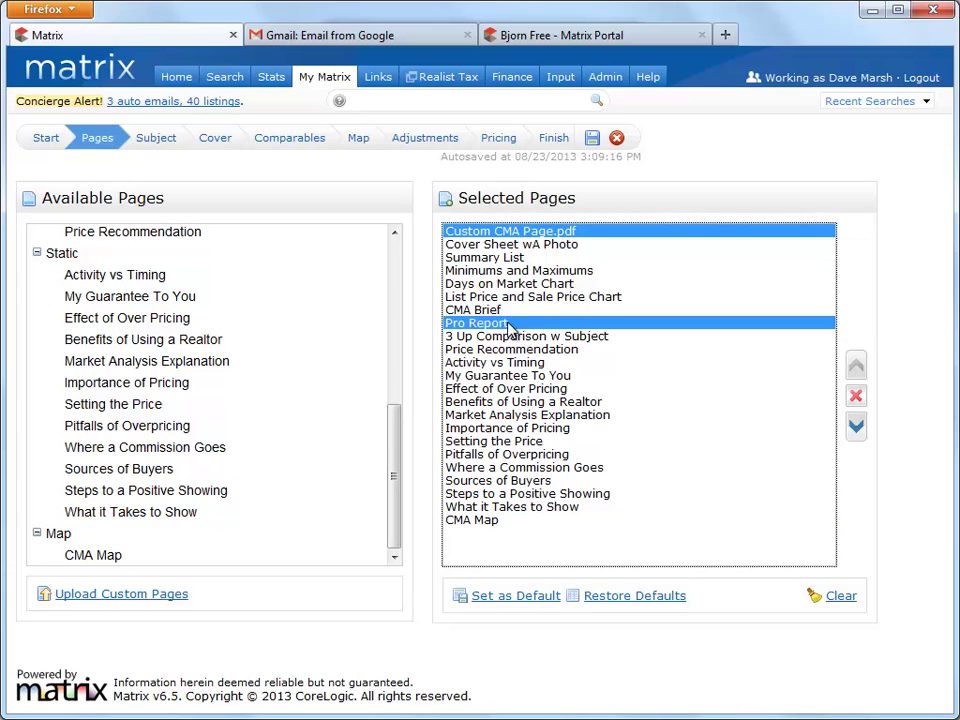
ctrl+click(614, 390)
click(855, 427)
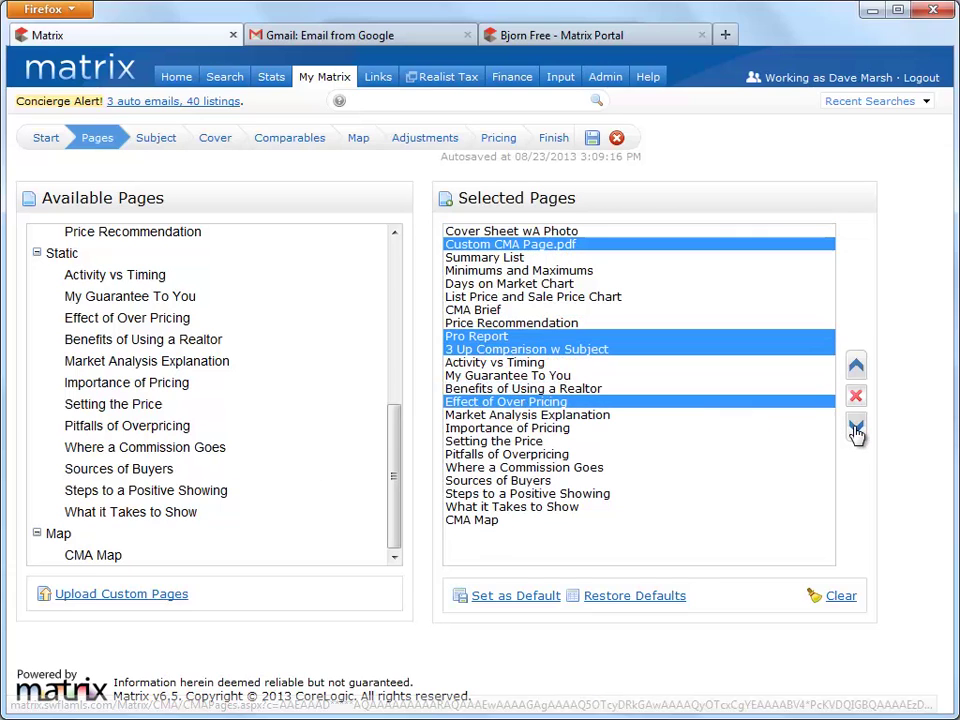
click(855, 427)
click(855, 427)
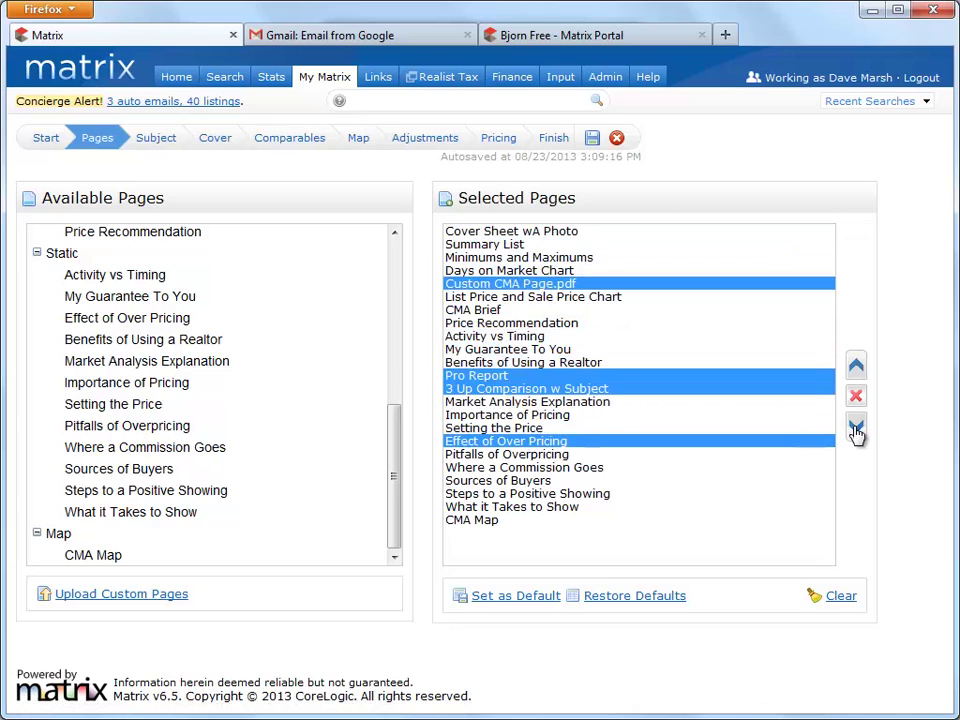
Remove Steps to a Positive Showing and Sources of Buyers, and save the lineup as default.
click(623, 494)
ctrl+click(631, 481)
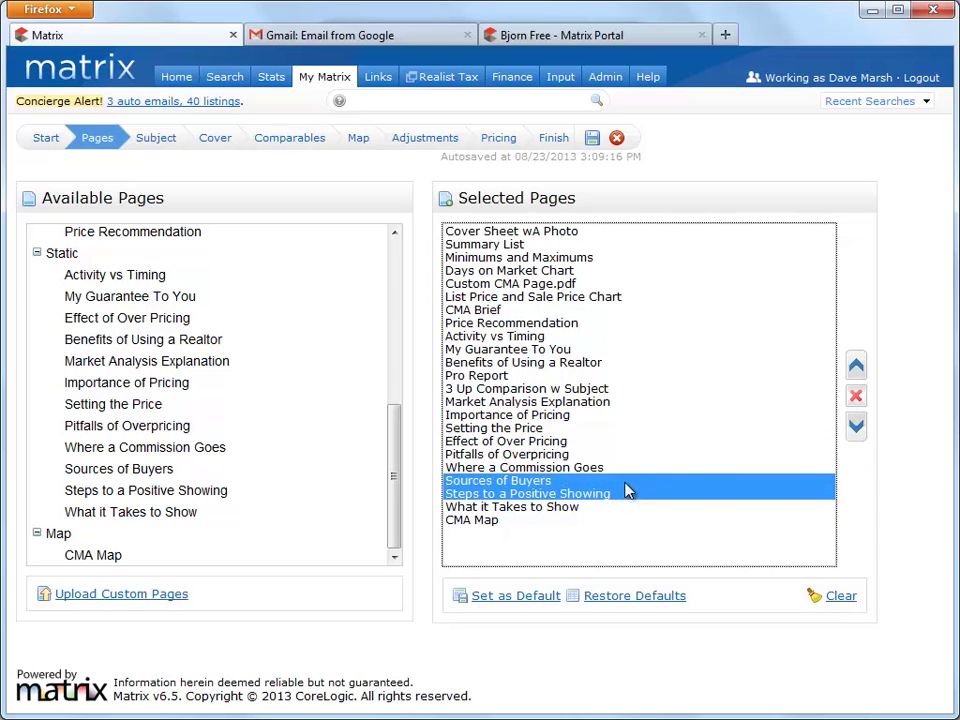
click(856, 396)
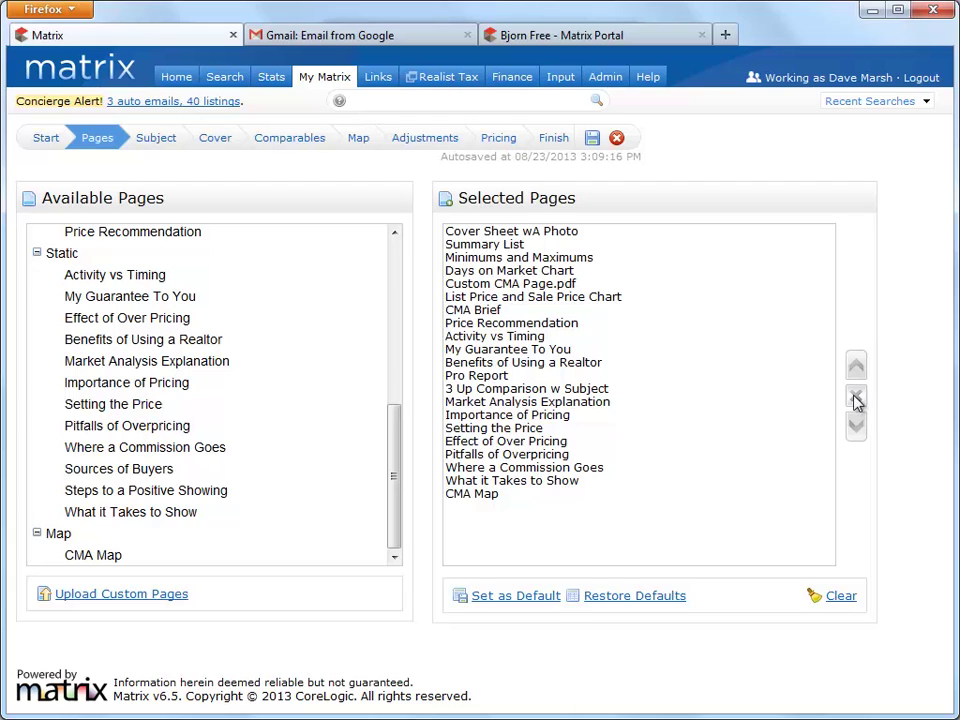
click(516, 596)
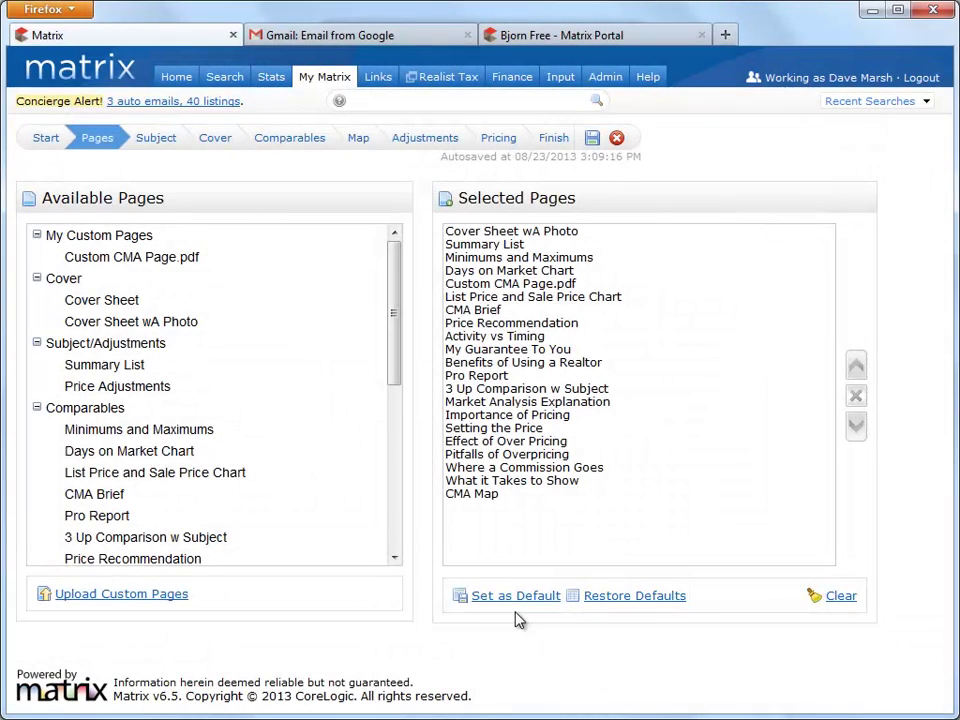
Open the Subject step, look at the manual-entry form, and return to the subject options.
click(159, 145)
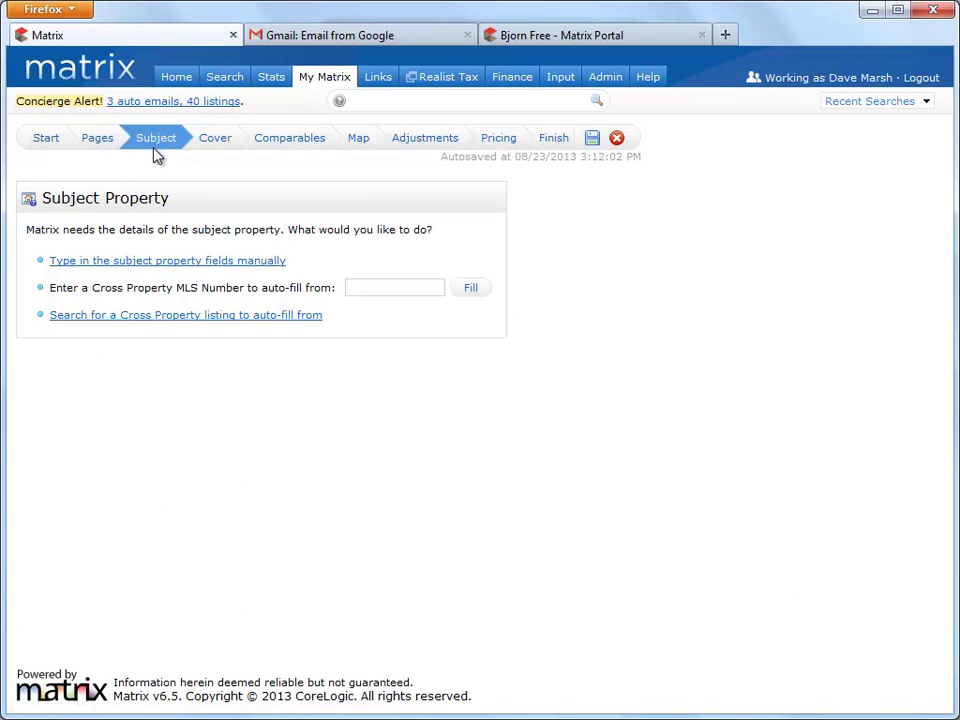
click(199, 261)
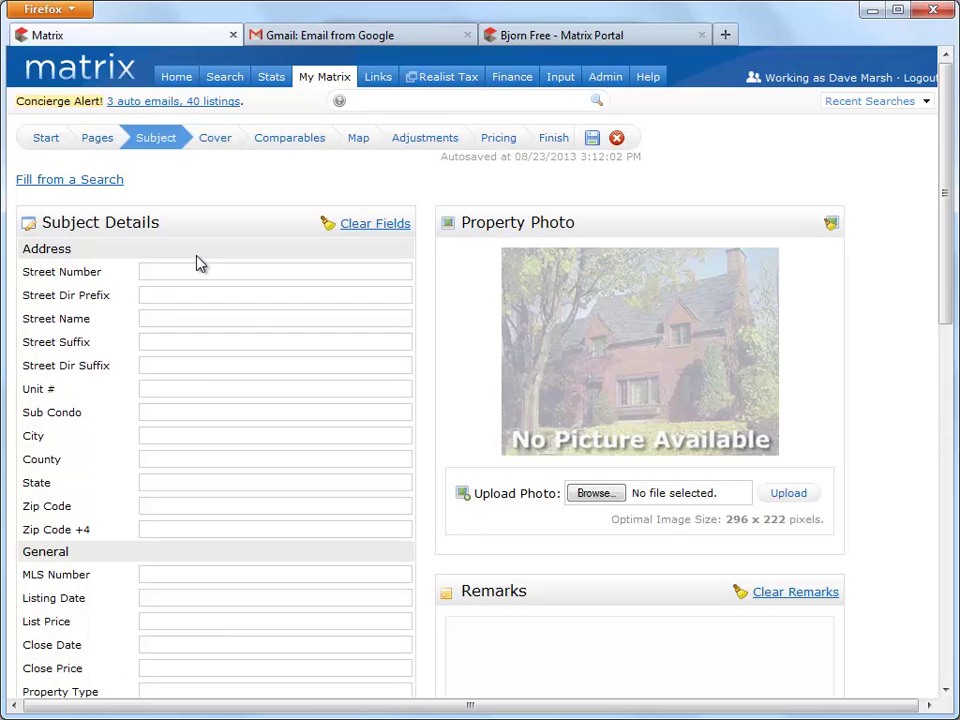
mouse_move(944, 184)
mouse_down()
mouse_move(945, 298)
mouse_move(903, 512)
mouse_up()
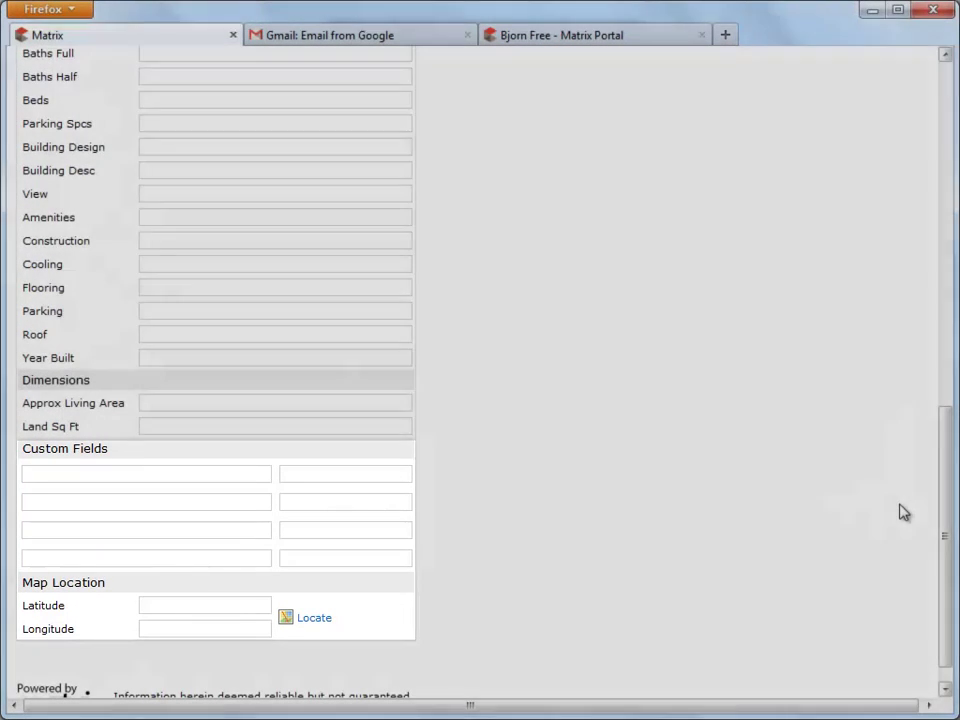
scroll(460, 248, up, 10)
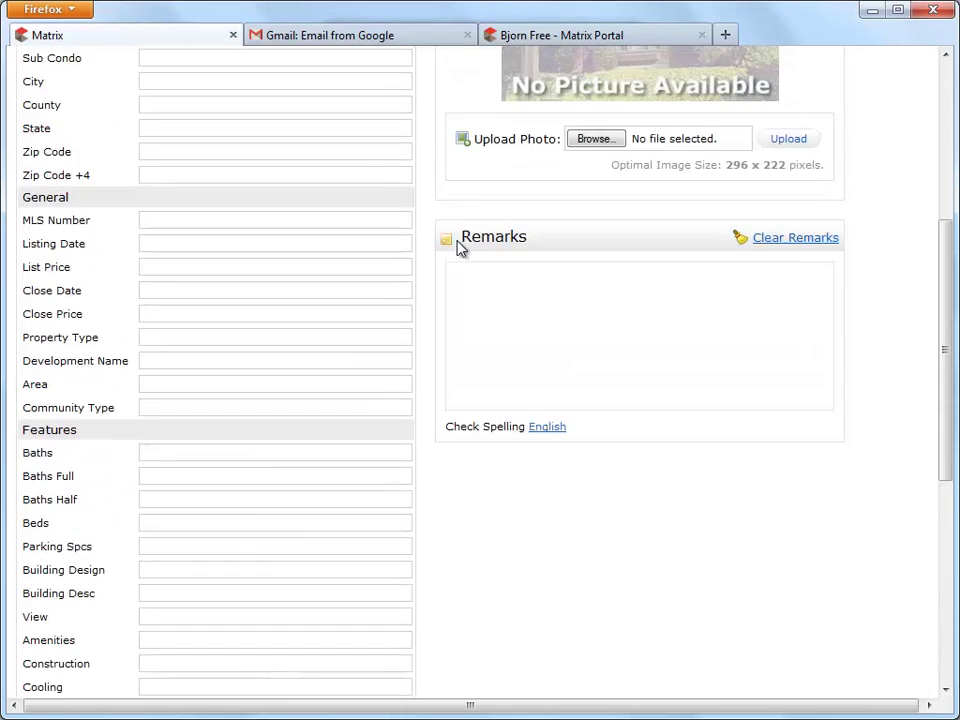
scroll(400, 230, up, 5)
click(88, 181)
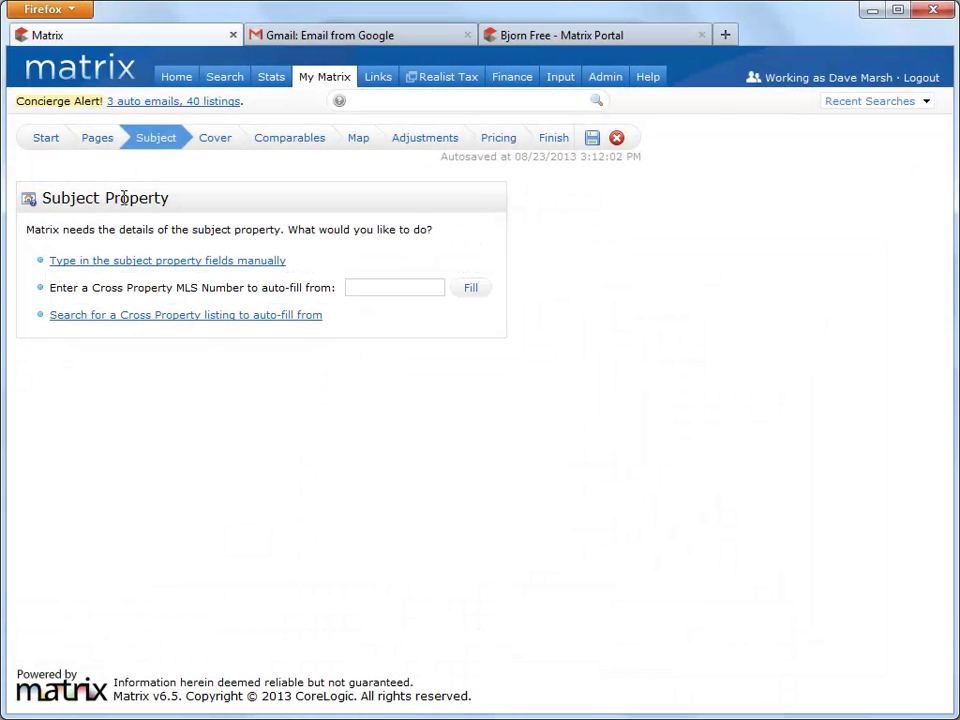
Open the listing search and limit it to Residential Single Family homes in all Naples areas.
click(155, 318)
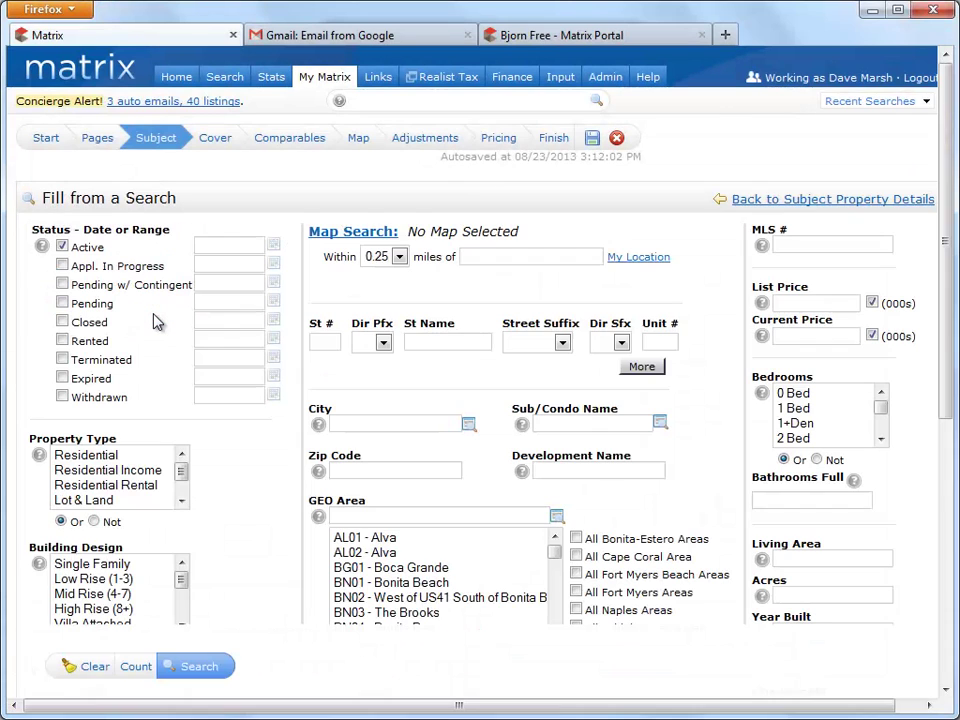
click(90, 457)
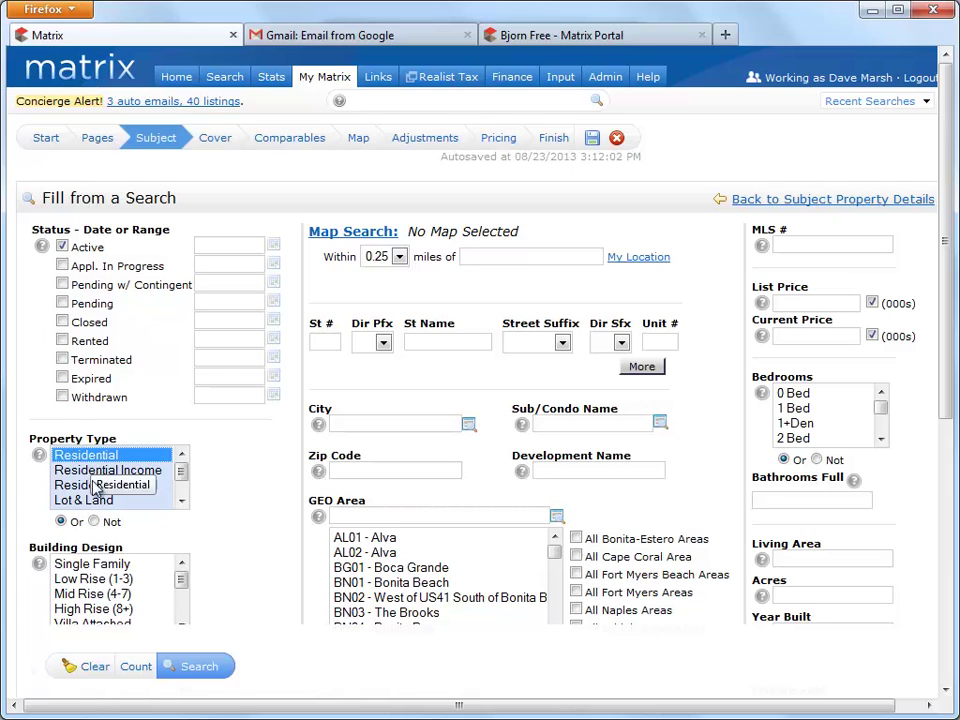
click(114, 567)
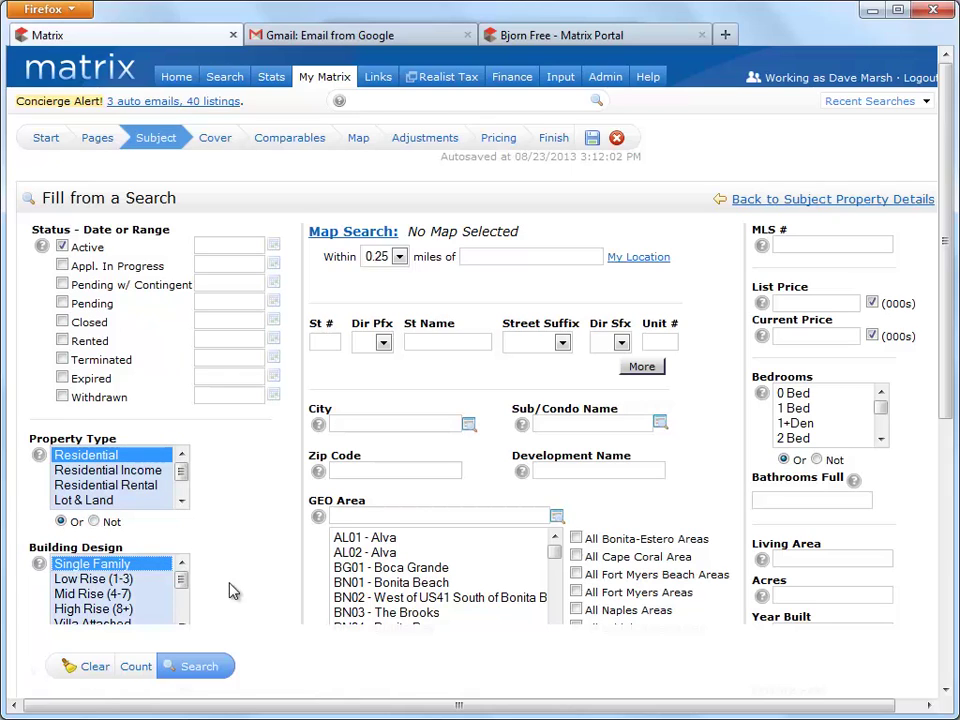
click(576, 610)
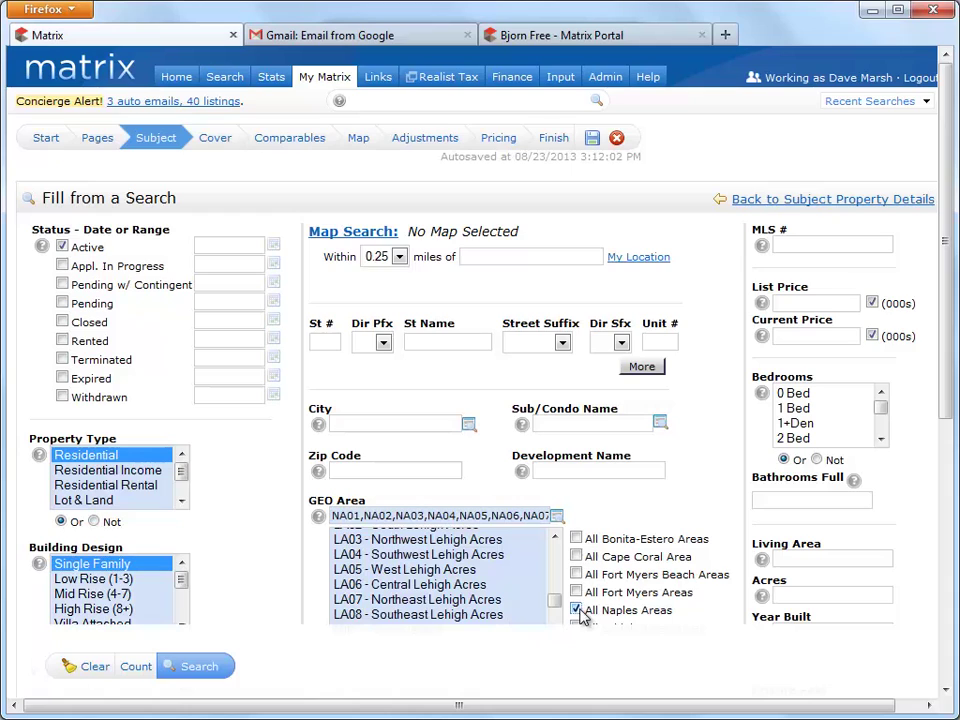
Set list price 650-750, bedrooms through 6 or More, 3+ full baths, and run the search.
click(855, 303)
text(650-750)
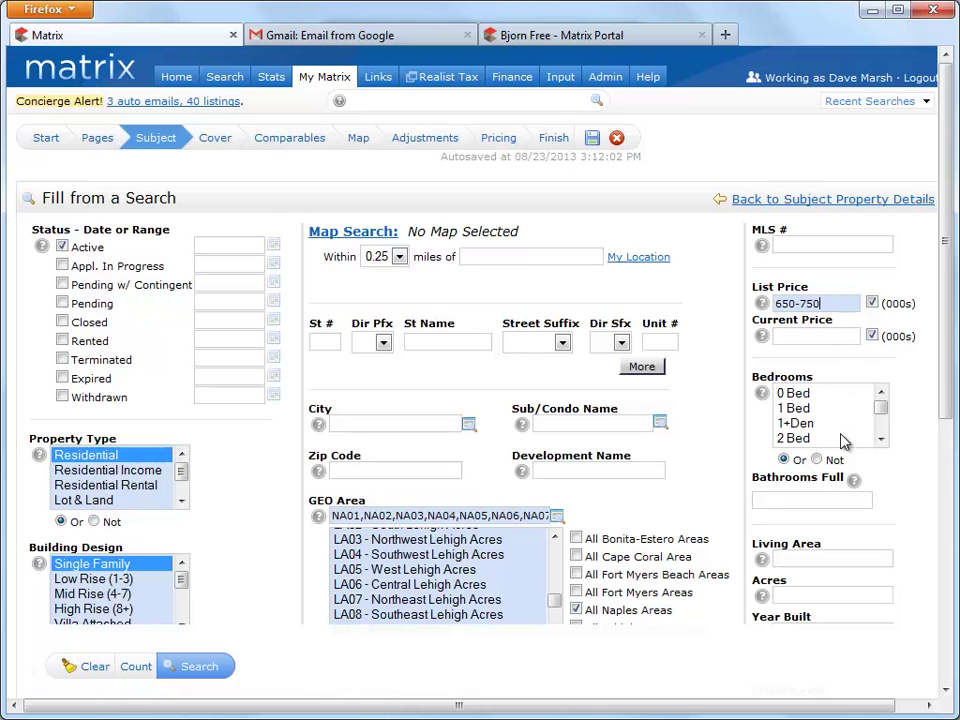
drag(796, 393, 796, 438)
drag(883, 418, 879, 443)
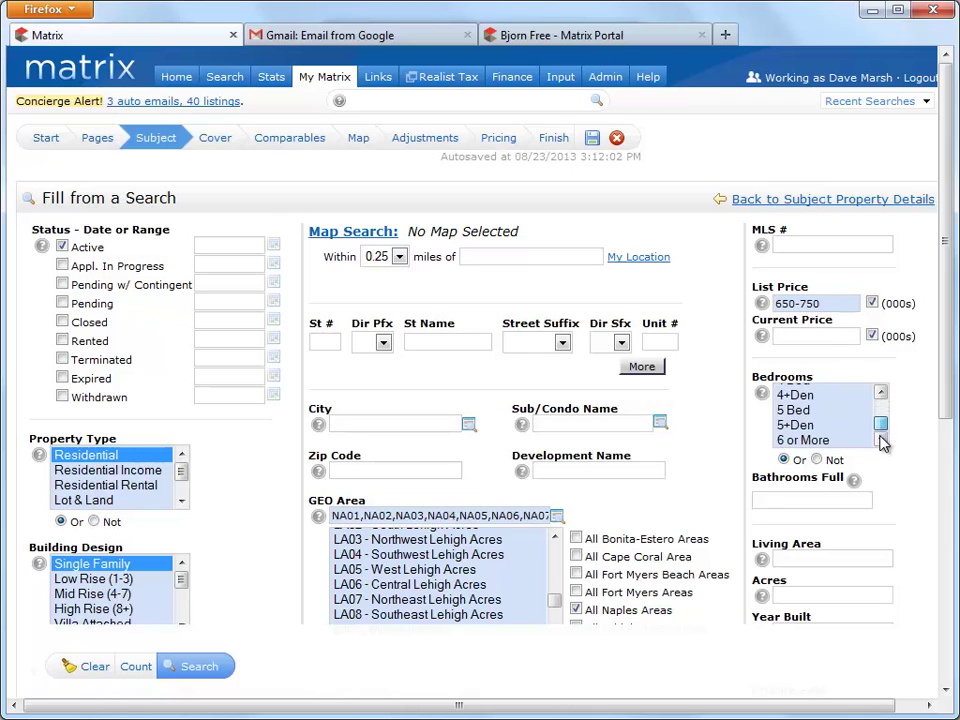
shift+click(845, 441)
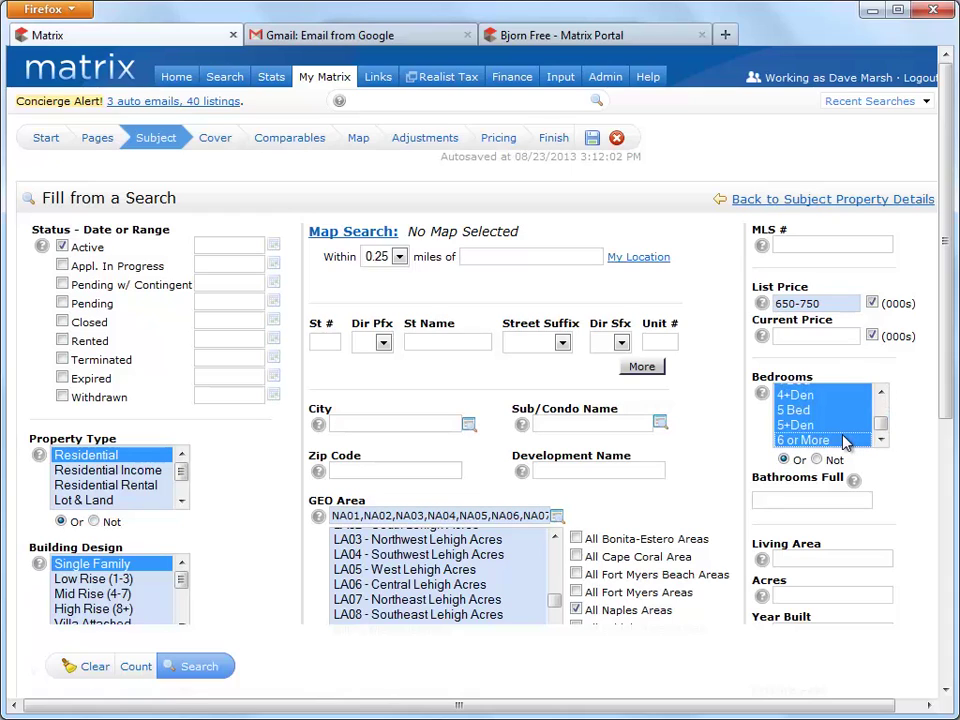
click(842, 500)
text(3+)
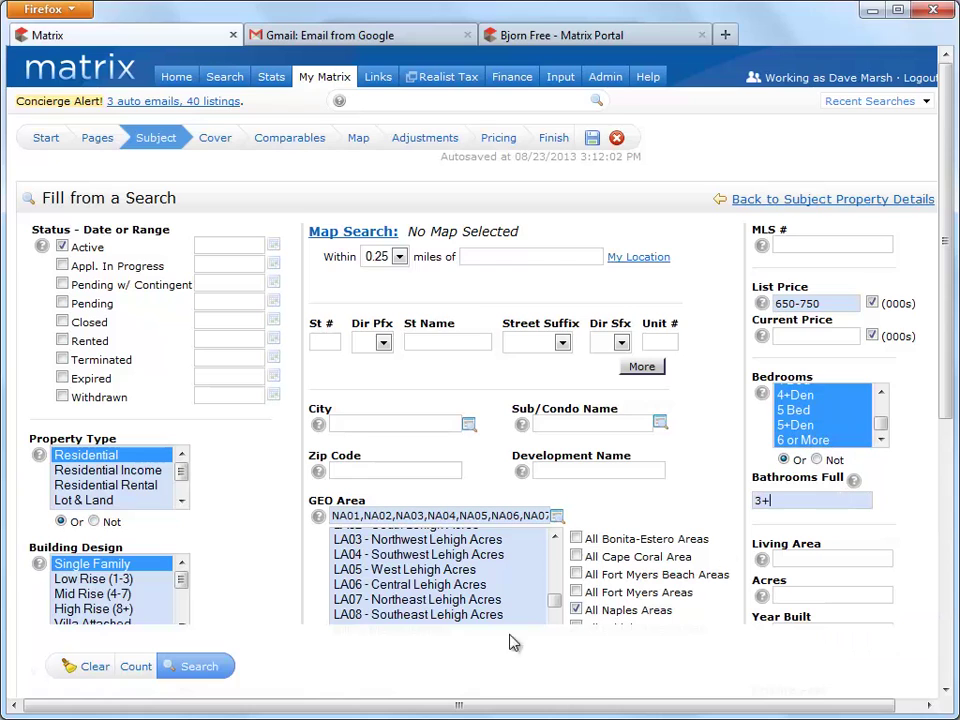
click(212, 668)
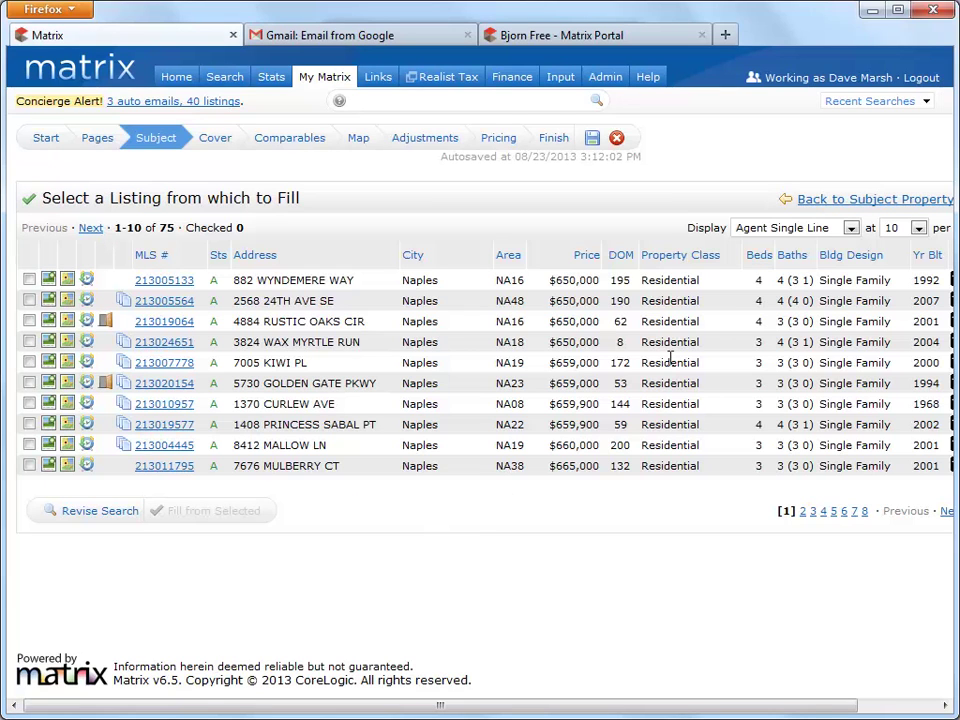
Show results as photo thumbnails and check the 3824 Wax Myrtle Run listing (213024651).
click(850, 228)
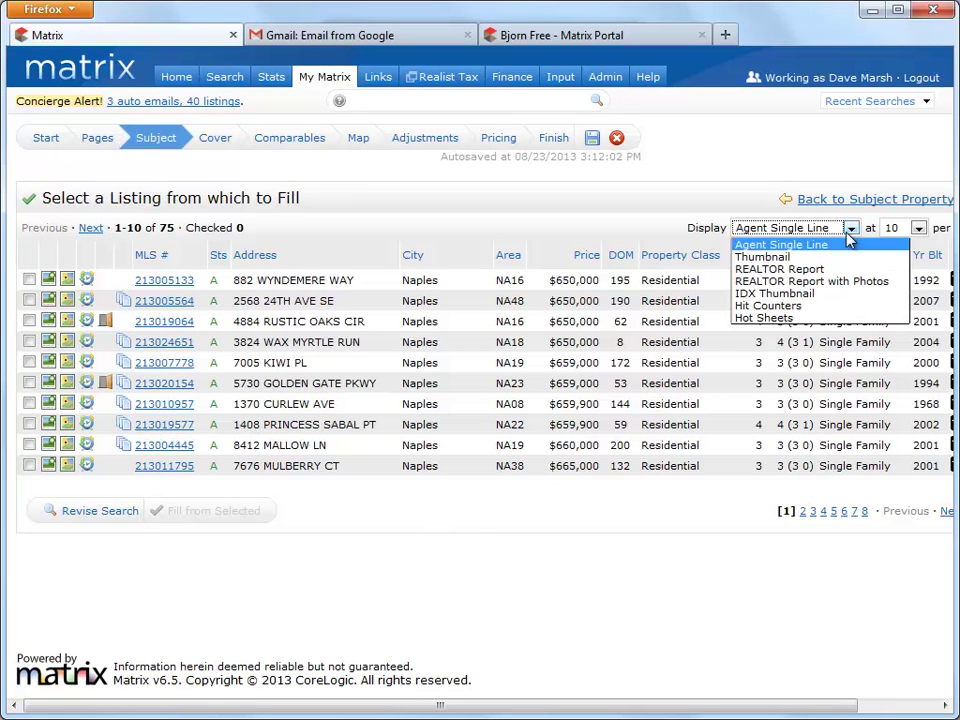
click(833, 258)
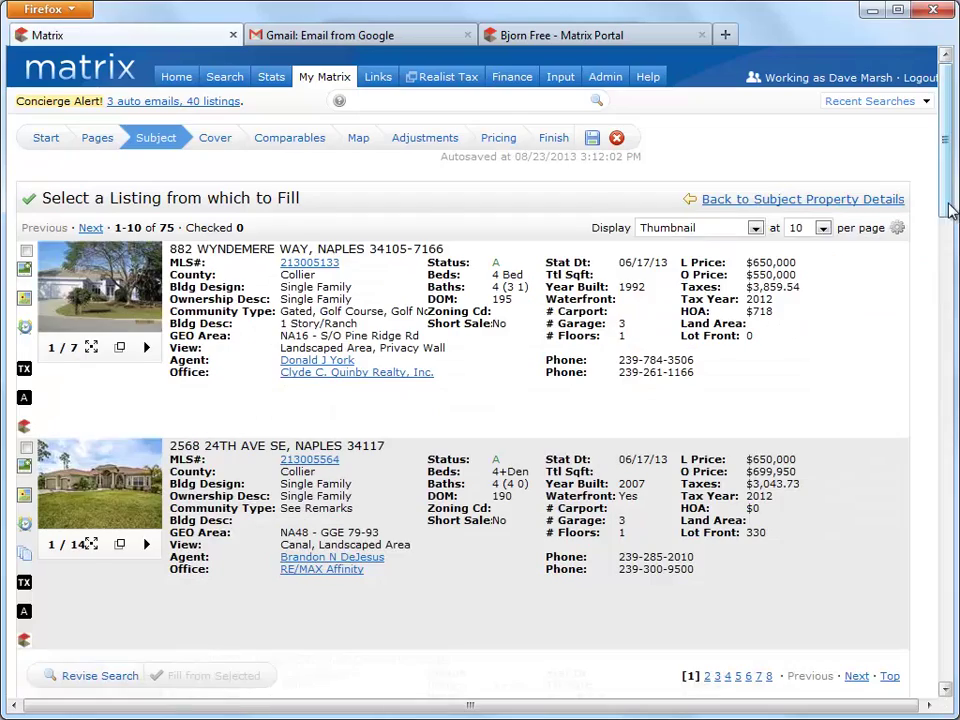
drag(950, 240, 950, 335)
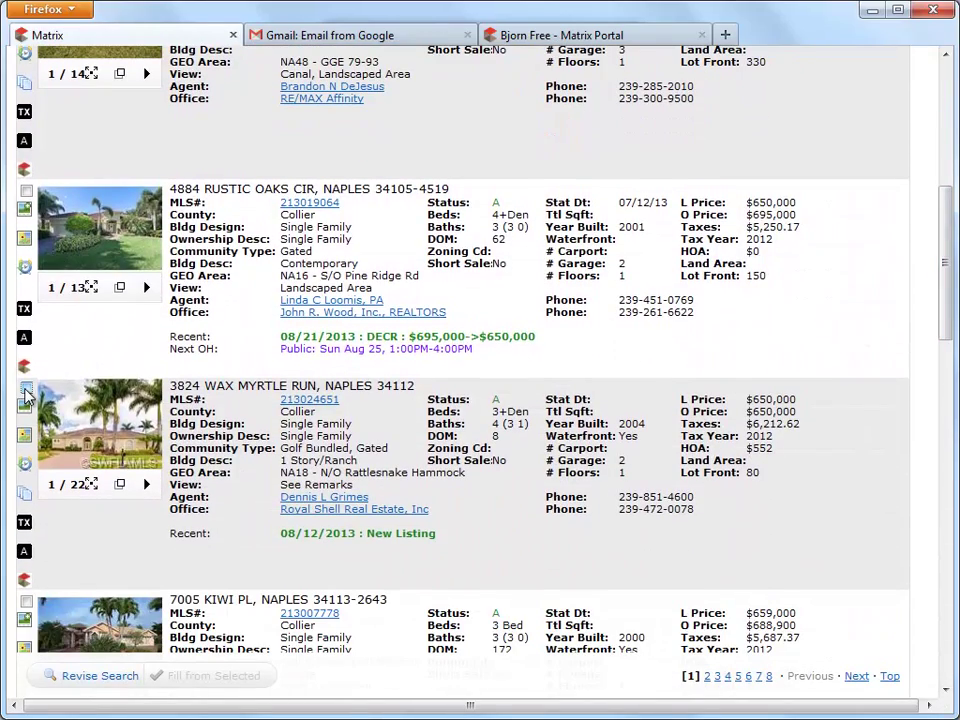
click(26, 388)
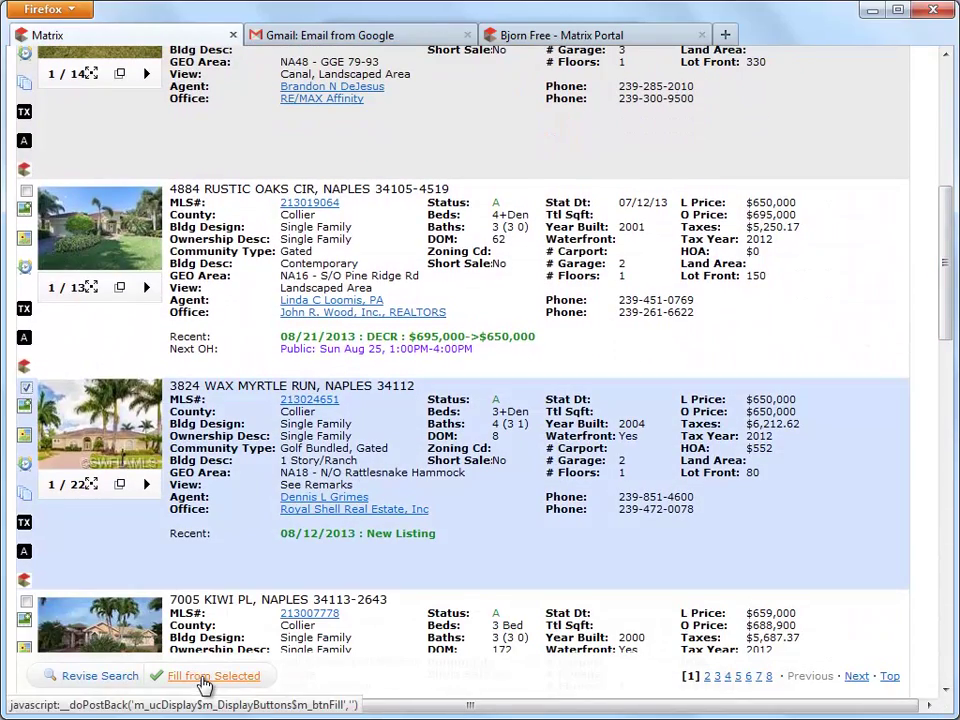
click(203, 679)
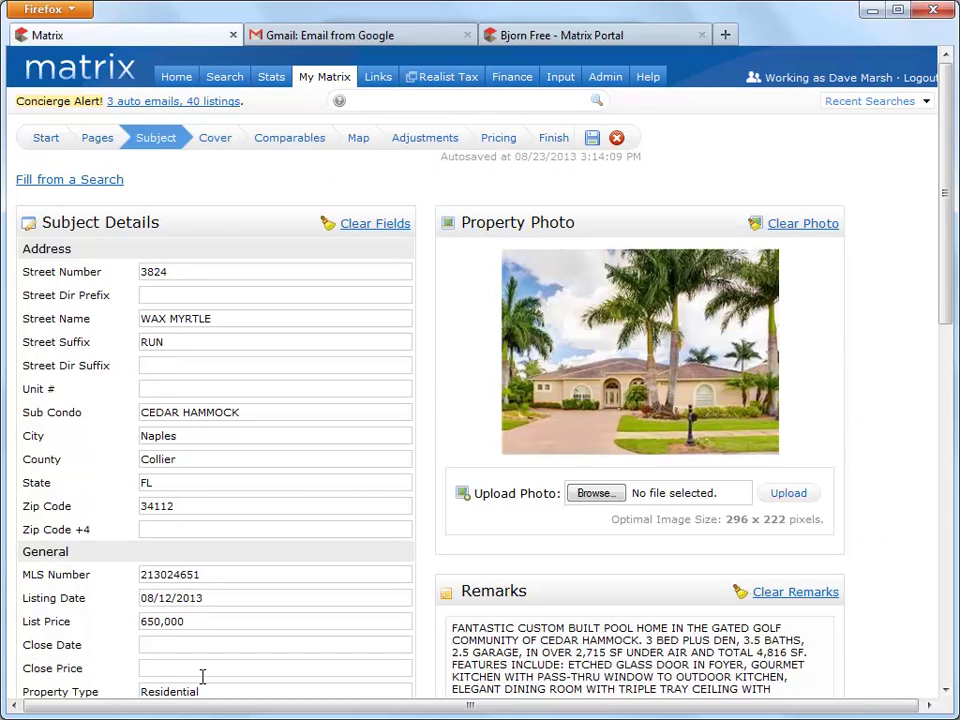
Review the Cover step's photo, Bjorn Free contact and agent information panel.
click(224, 142)
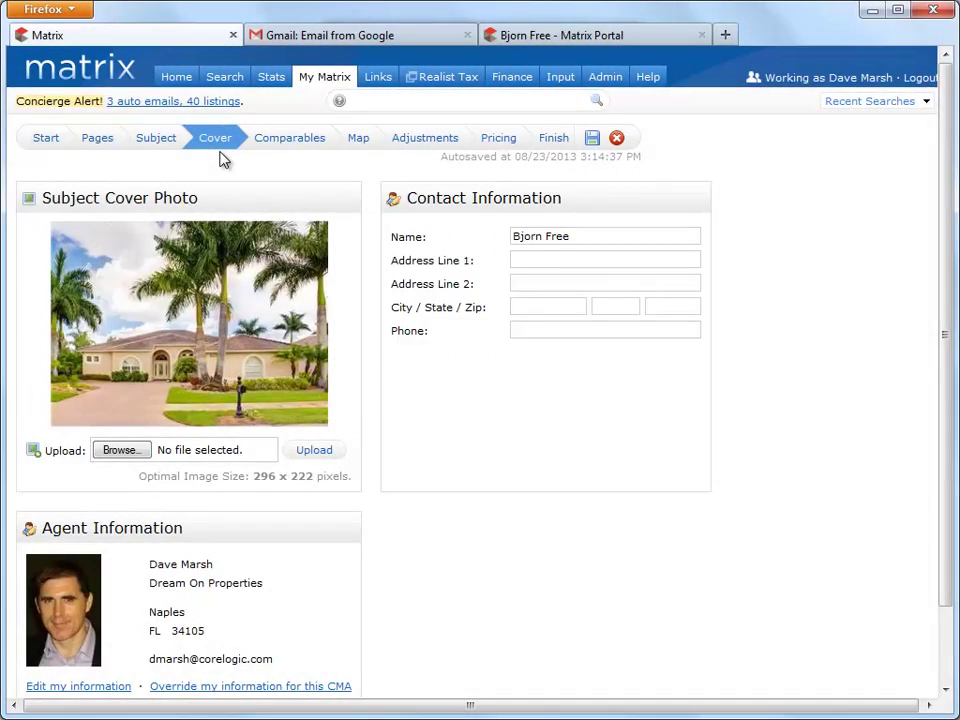
scroll(224, 160, down, 2)
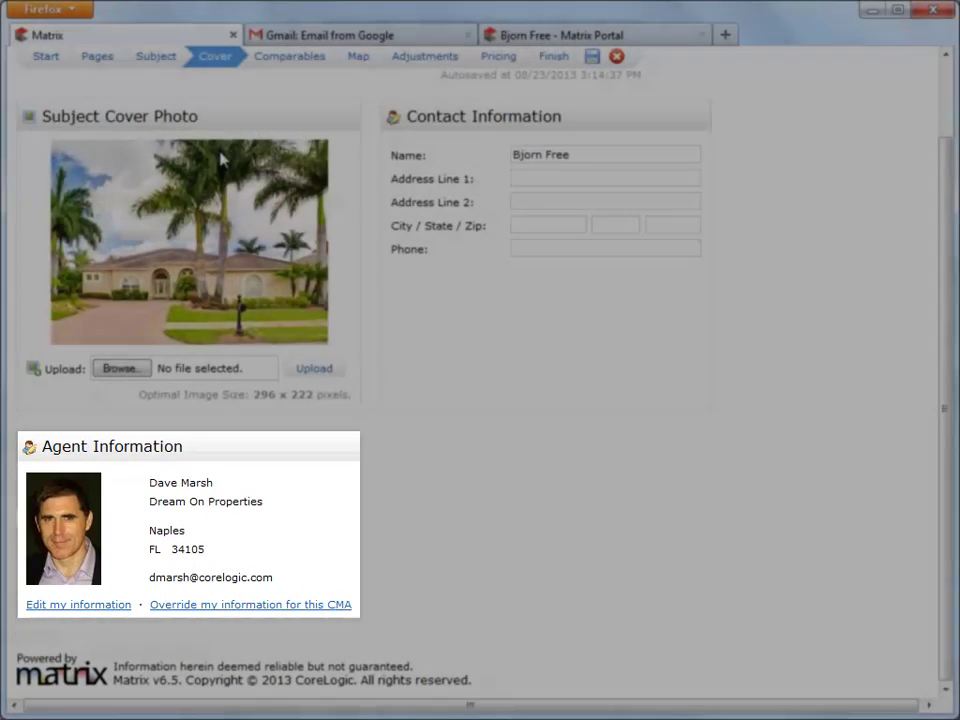
scroll(222, 160, up, 2)
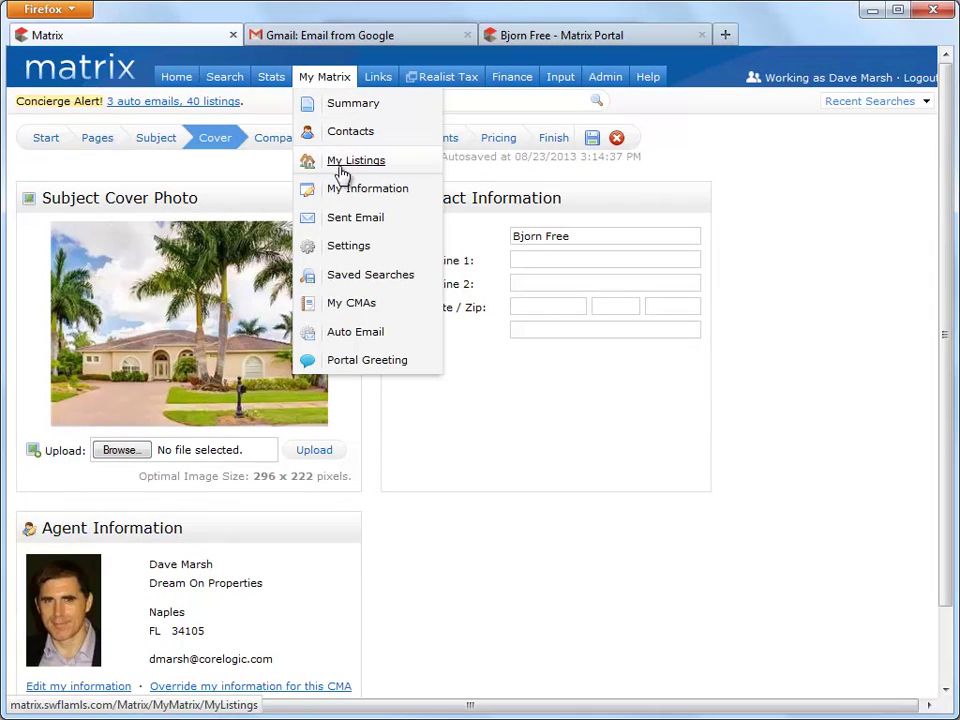
click(343, 192)
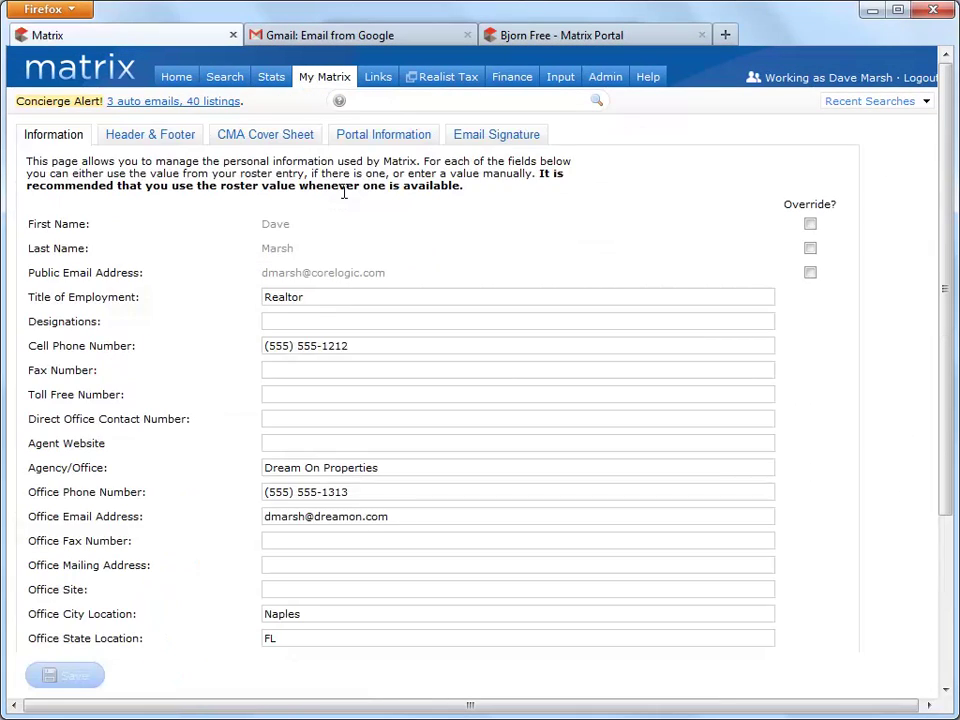
click(305, 136)
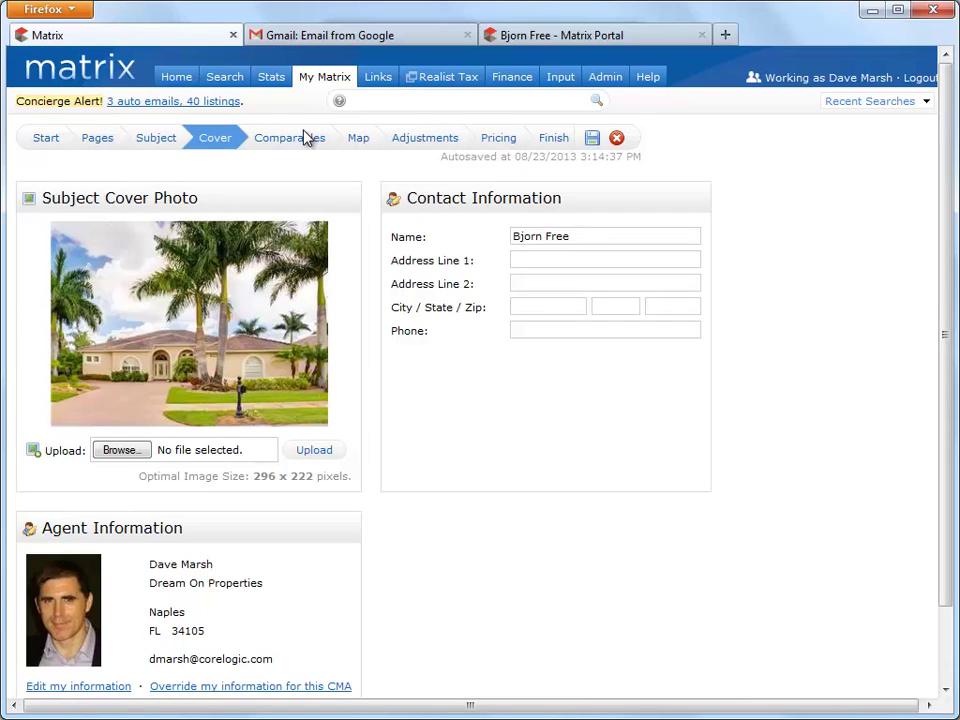
scroll(305, 137, down, 3)
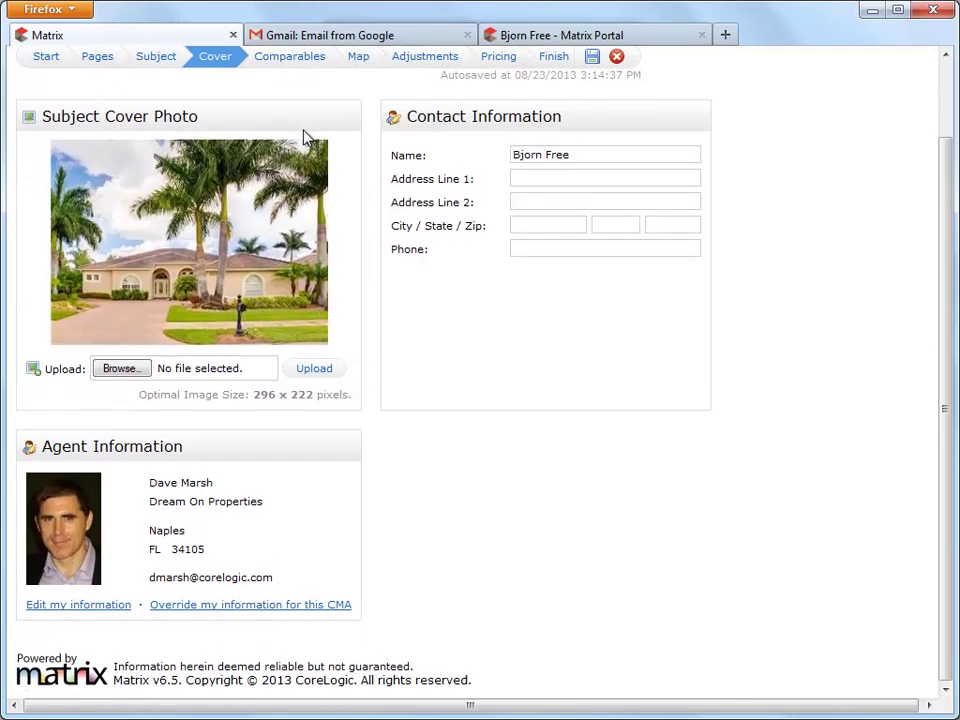
click(72, 606)
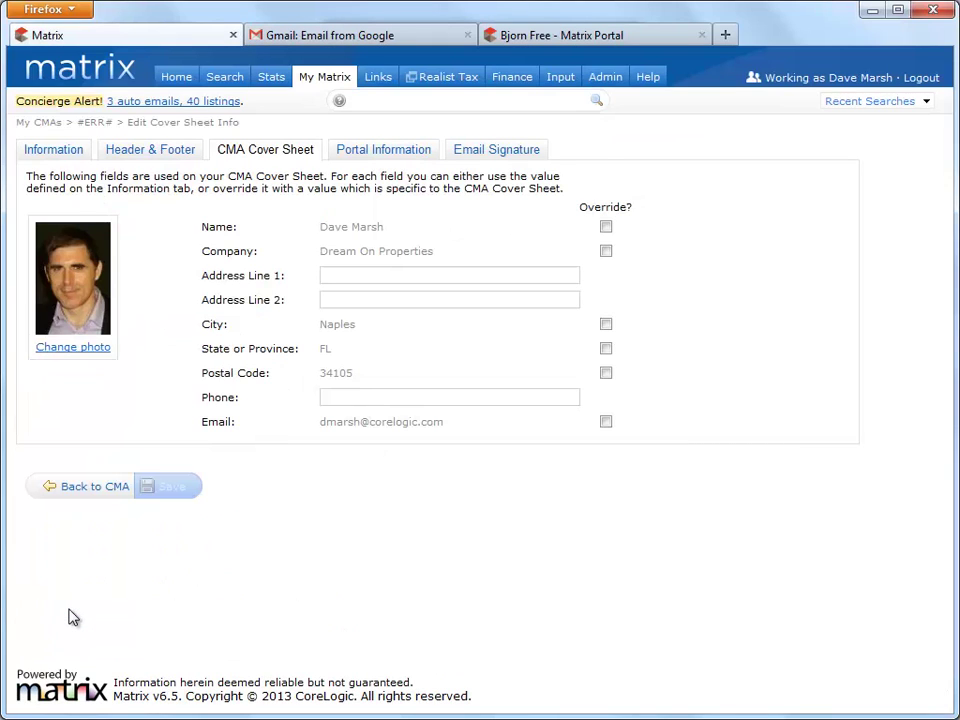
key(alt+Left)
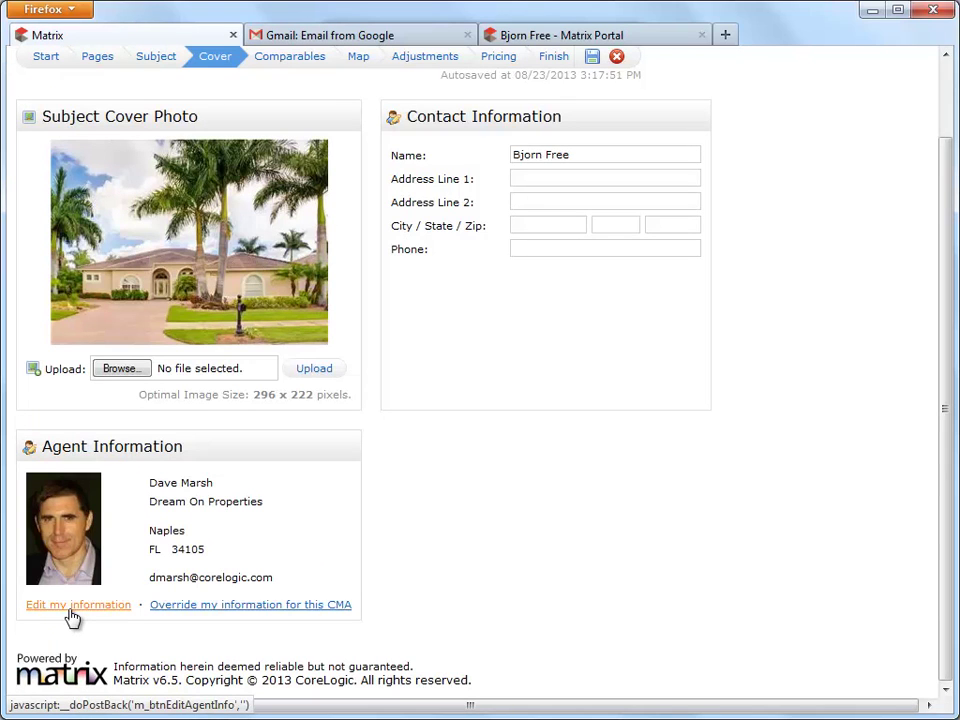
click(185, 607)
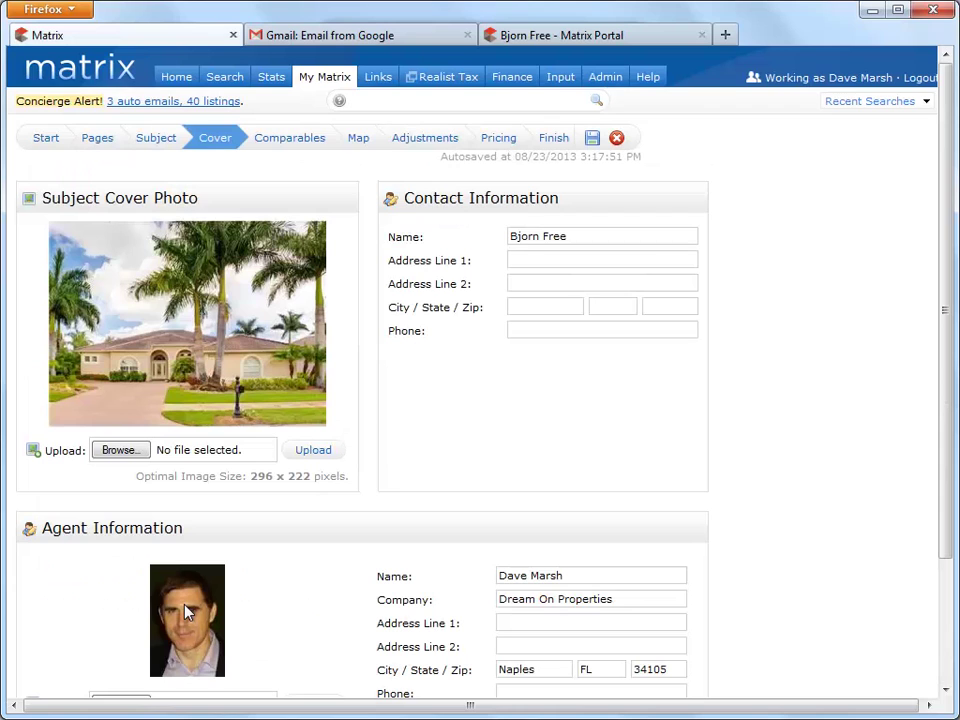
scroll(185, 612, down, 2)
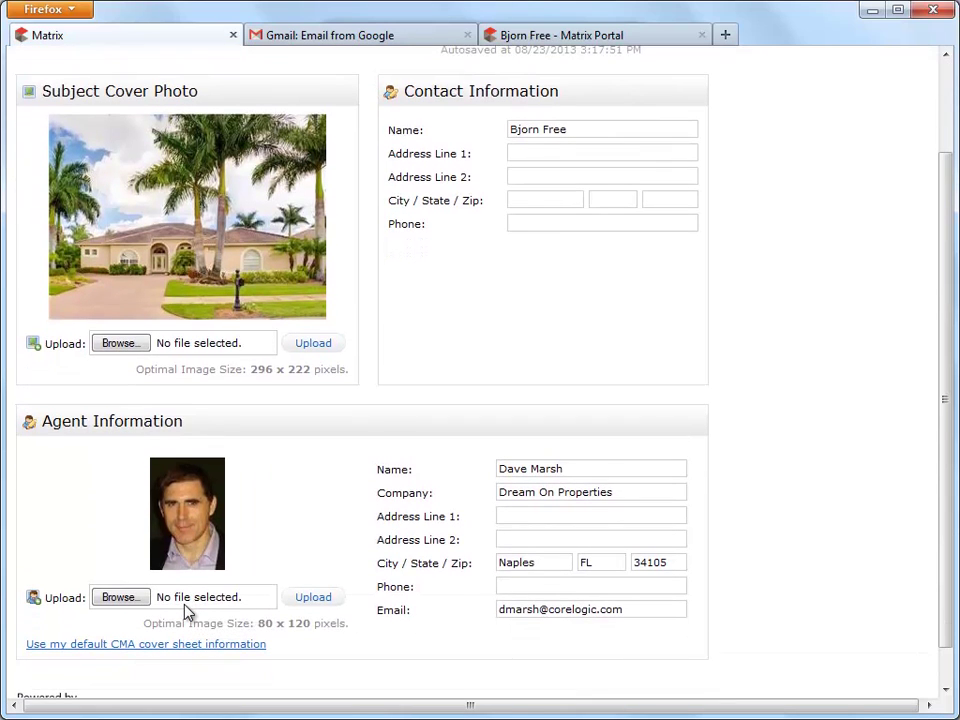
click(180, 645)
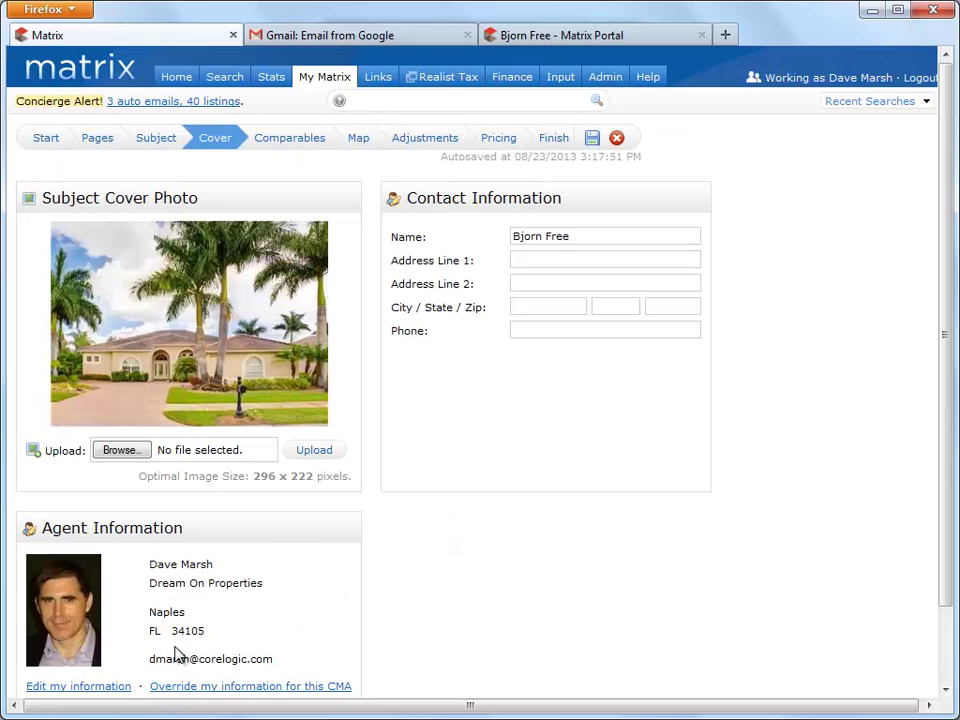
Advance the CMA wizard to its Comparables step.
click(284, 146)
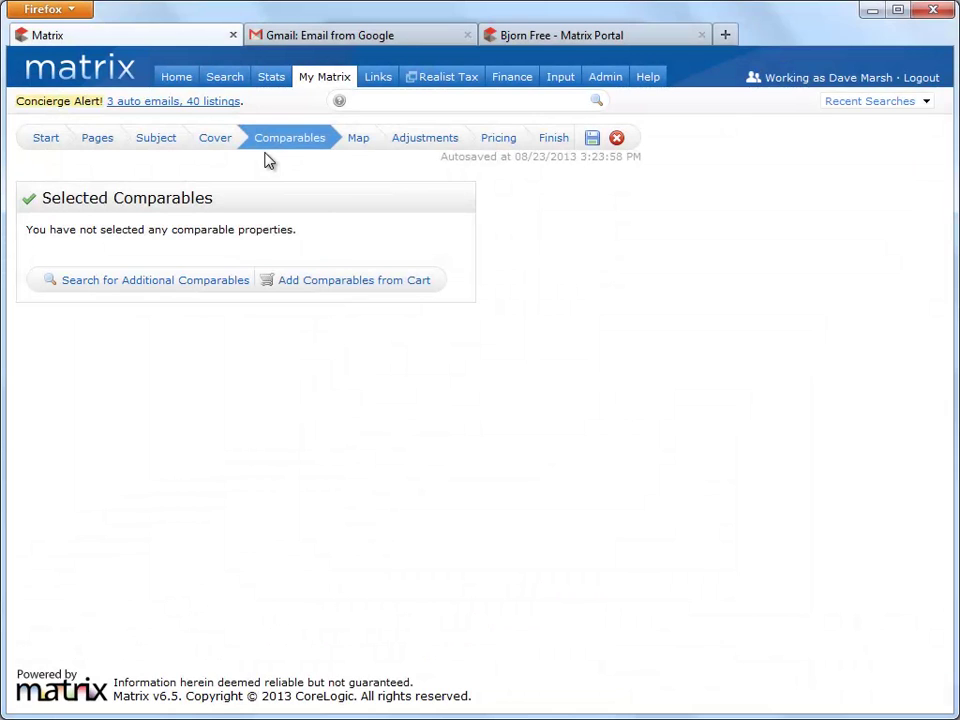
Start a new comparables search for active, closed and expired single-family homes in all Naples areas.
click(205, 284)
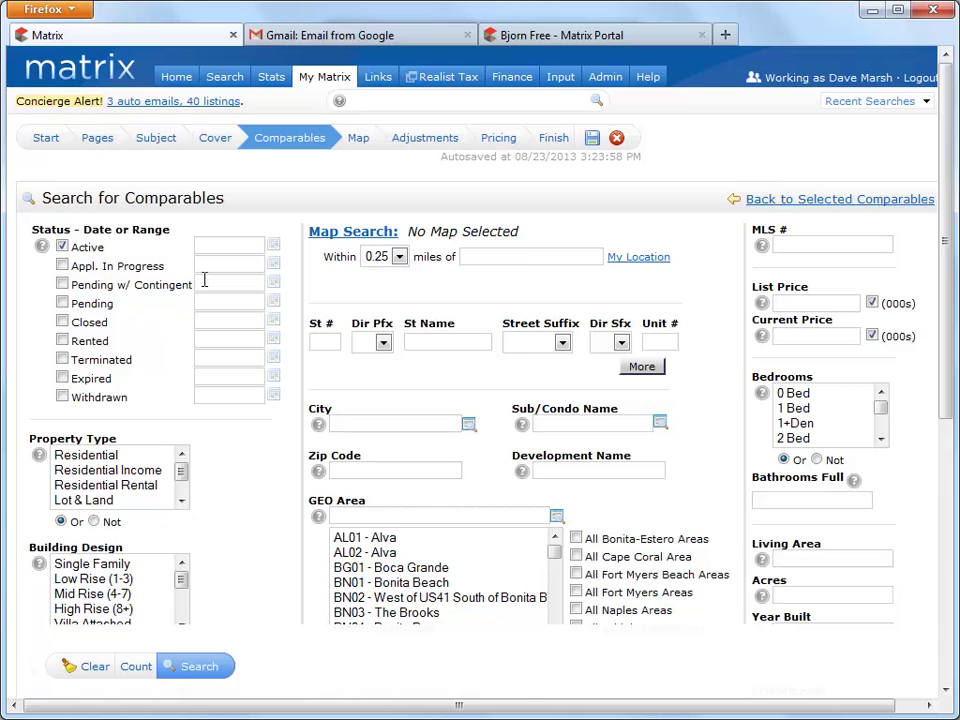
click(78, 322)
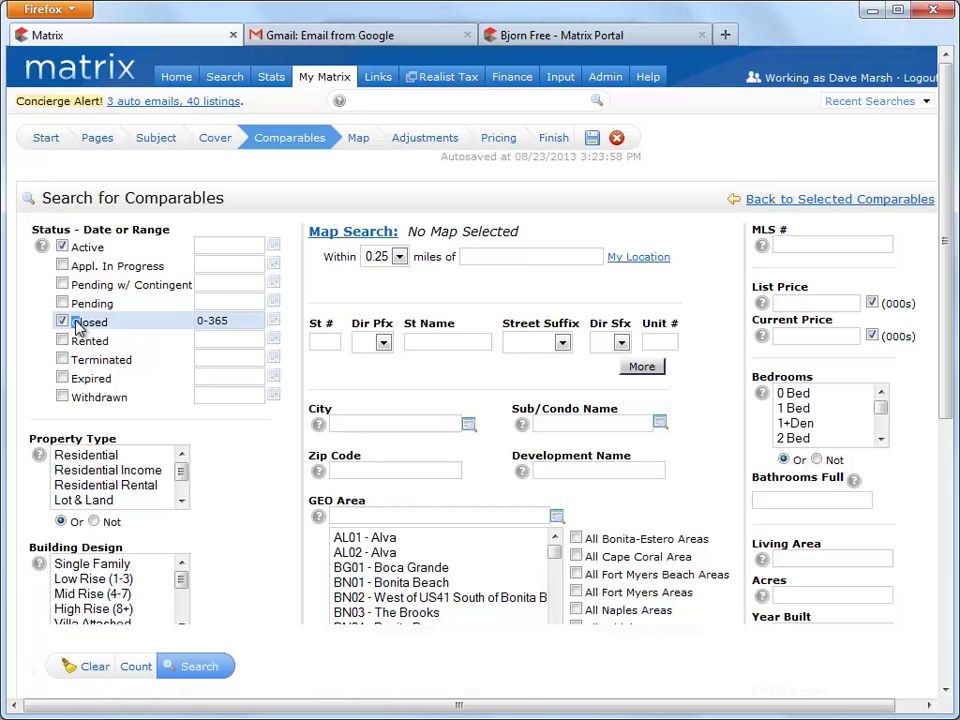
click(90, 380)
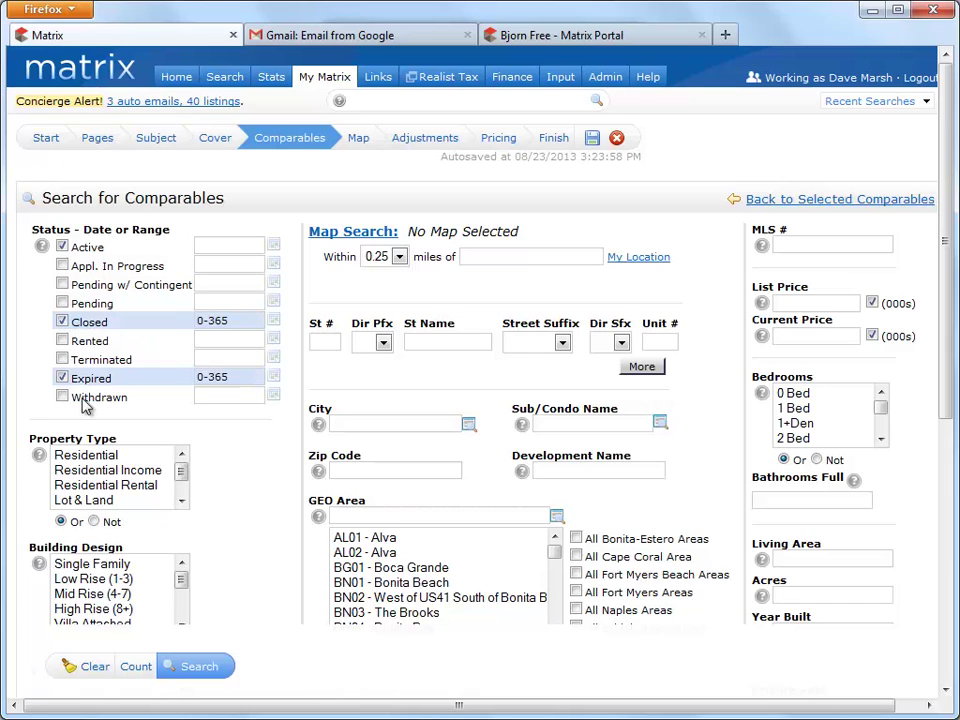
click(65, 455)
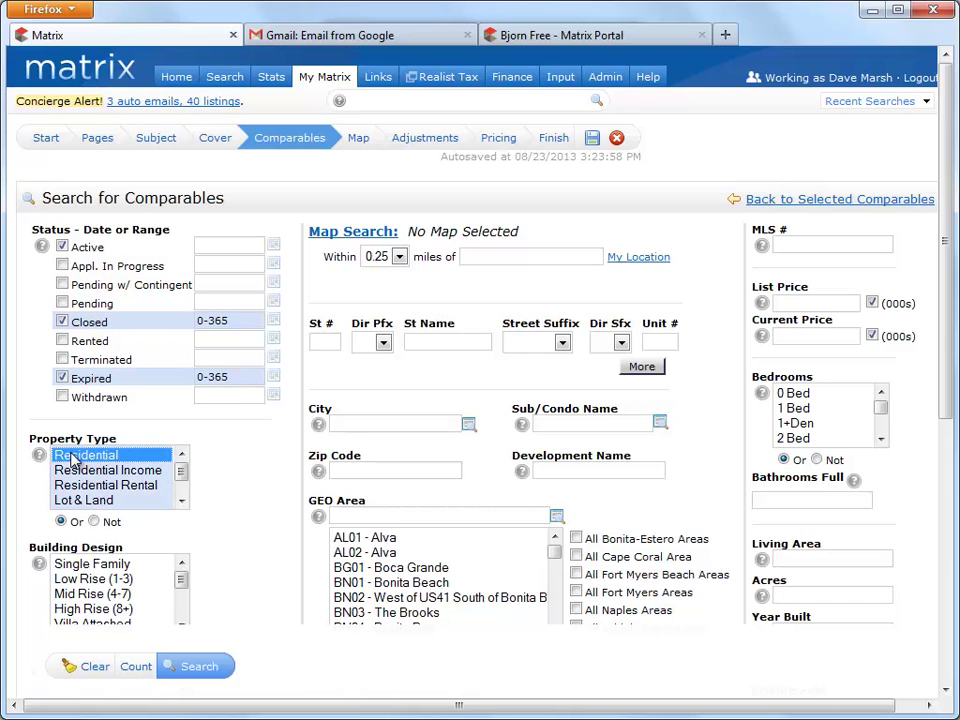
click(90, 564)
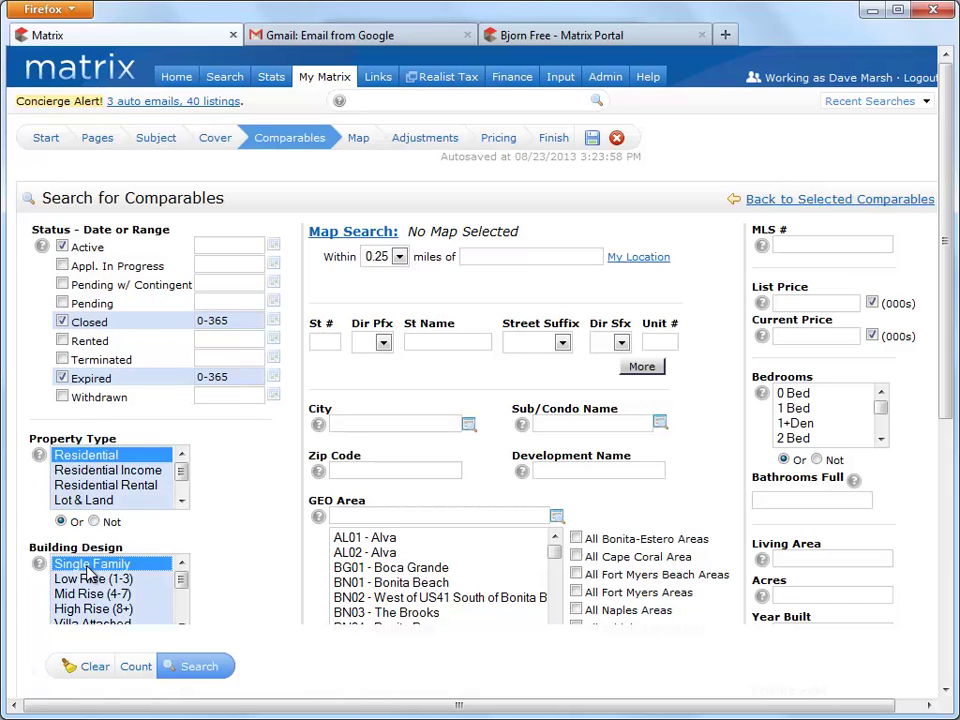
click(577, 610)
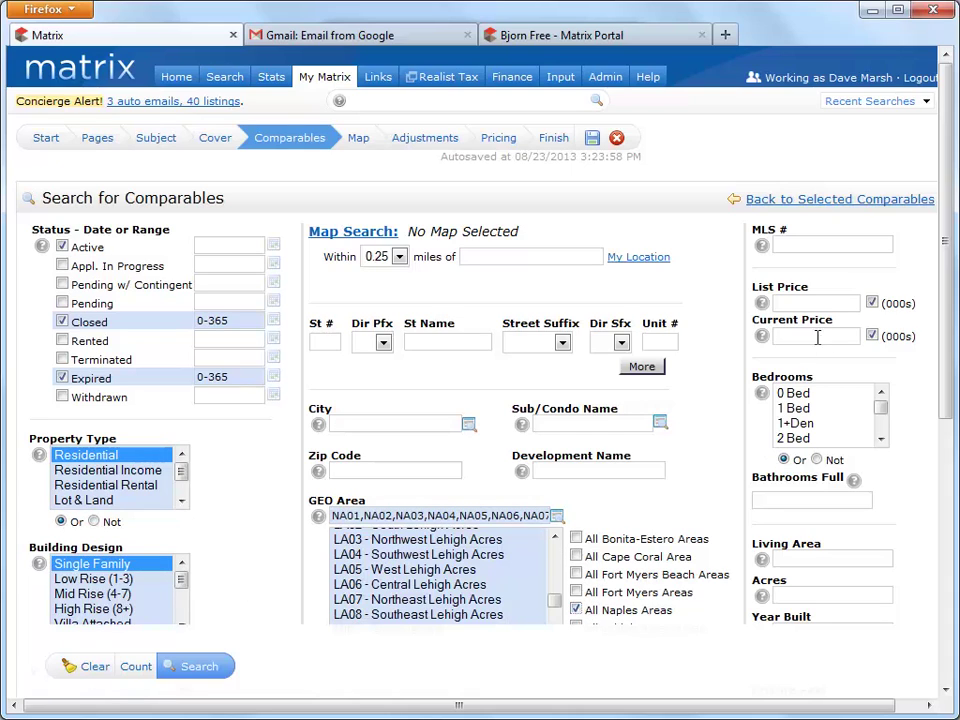
Set list price 650-750, the larger bedroom counts up to 6 or More, and 3+ full baths.
click(850, 301)
text(6)
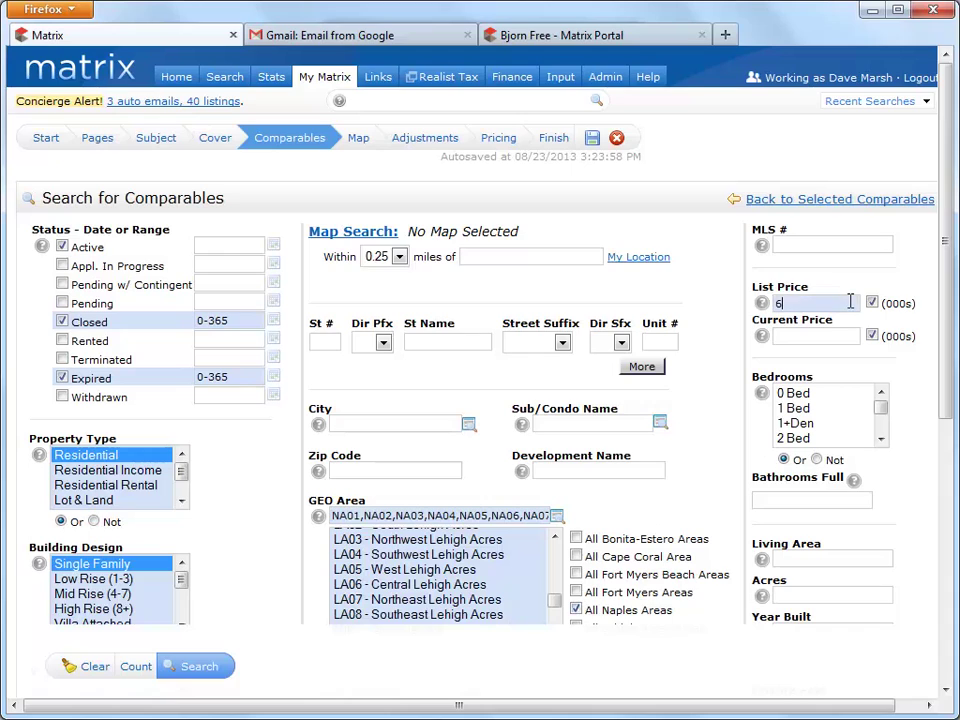
text(50-)
text(750)
key(Tab)
drag(836, 437, 831, 443)
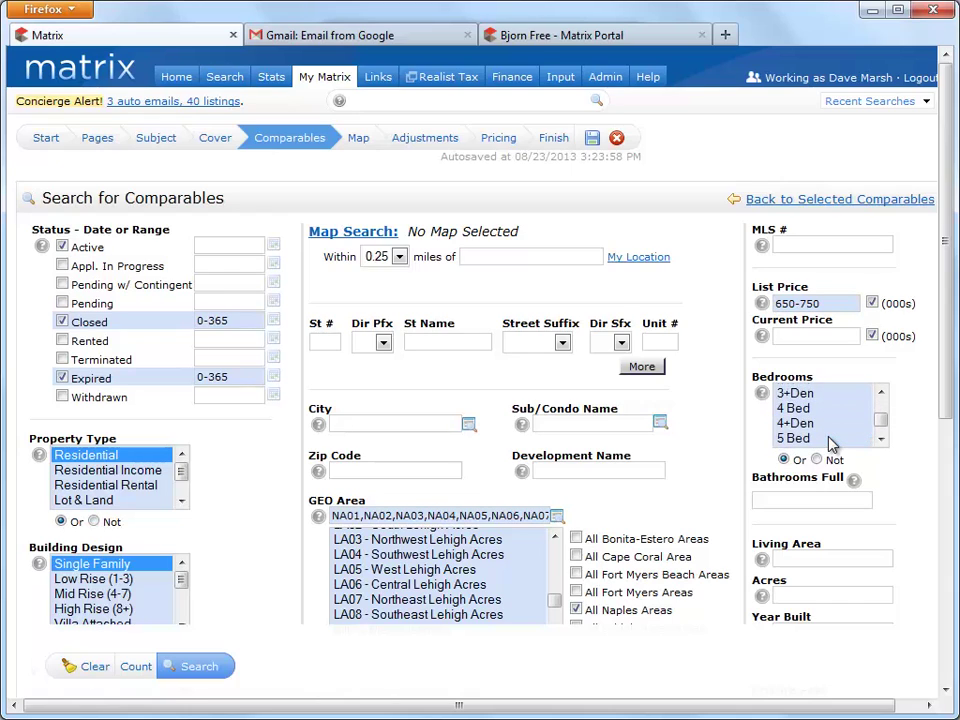
click(857, 499)
text(3+)
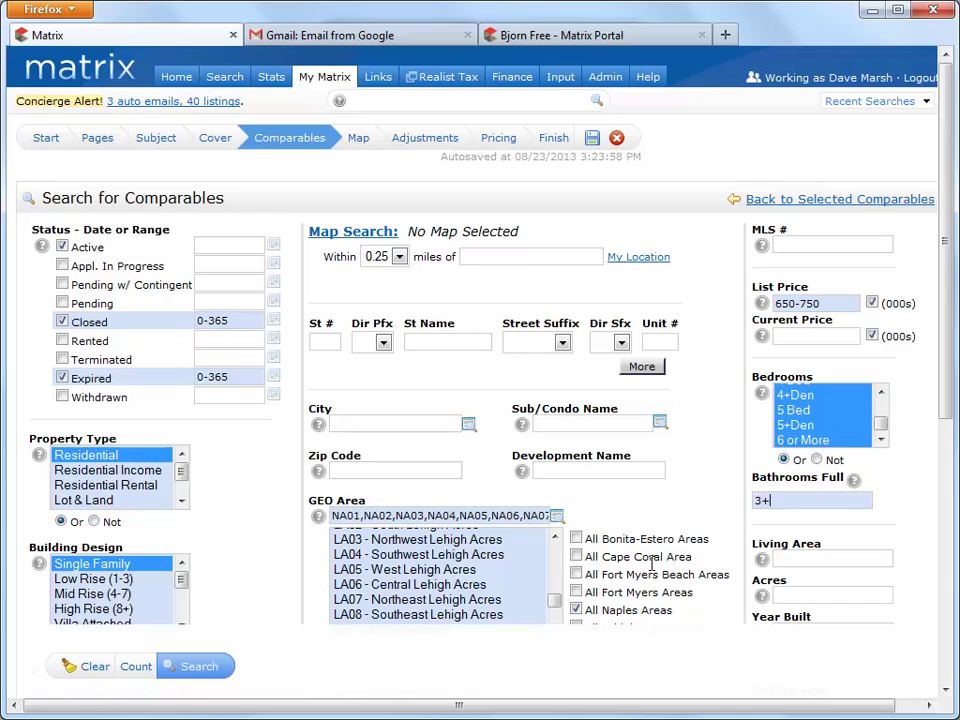
Run the search and check Shenendoah Cir, Warbler Ct, Corbel Dr and Winding Oaks Way as comparables.
click(198, 668)
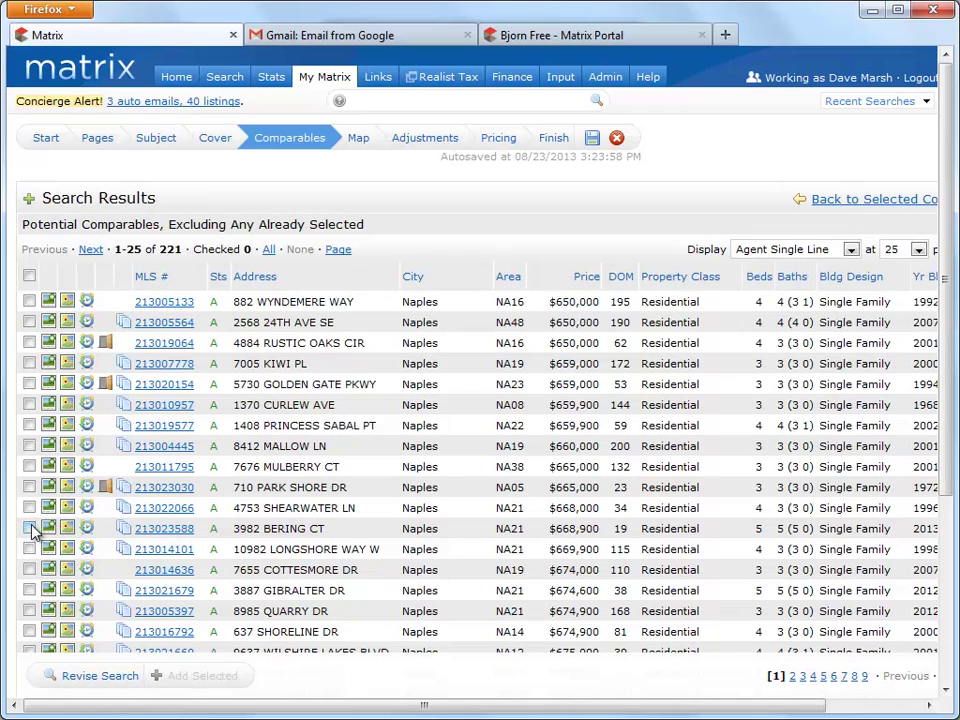
click(29, 528)
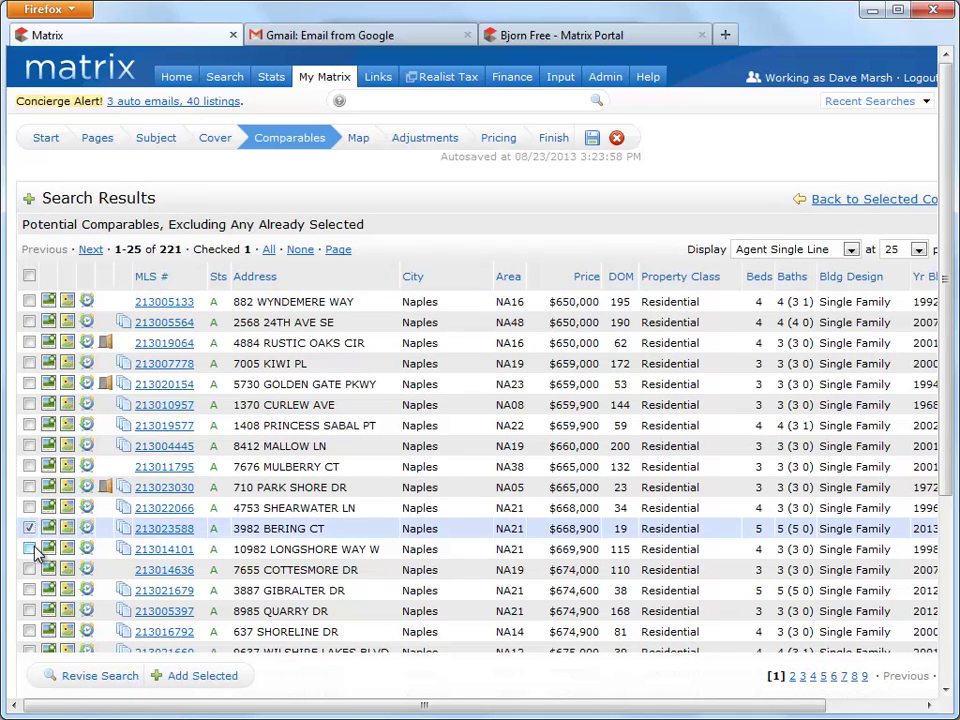
click(854, 676)
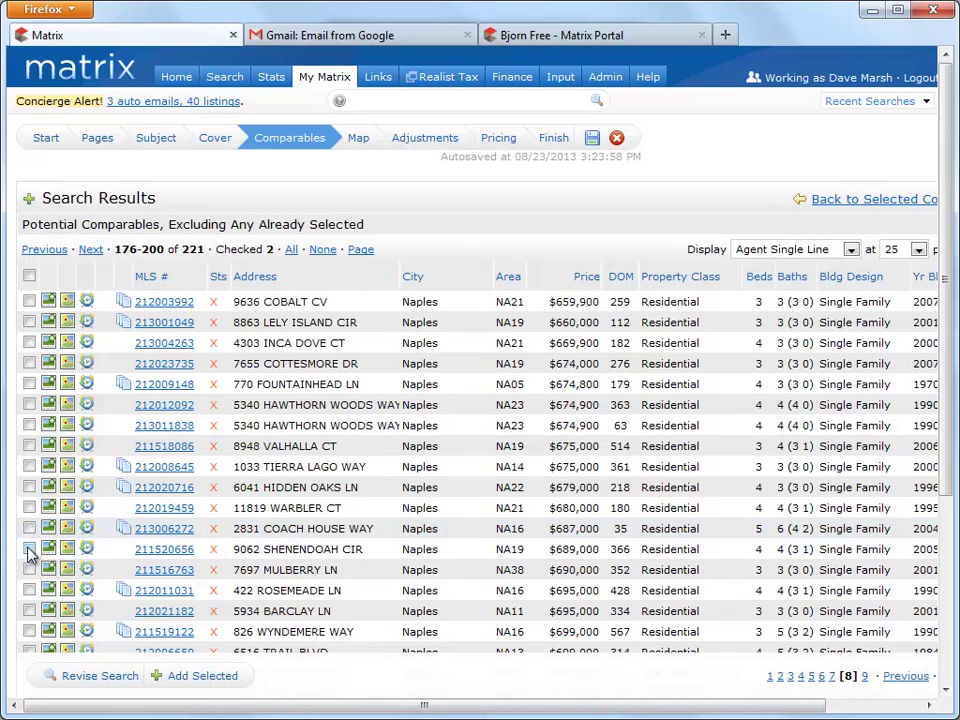
click(29, 549)
click(29, 508)
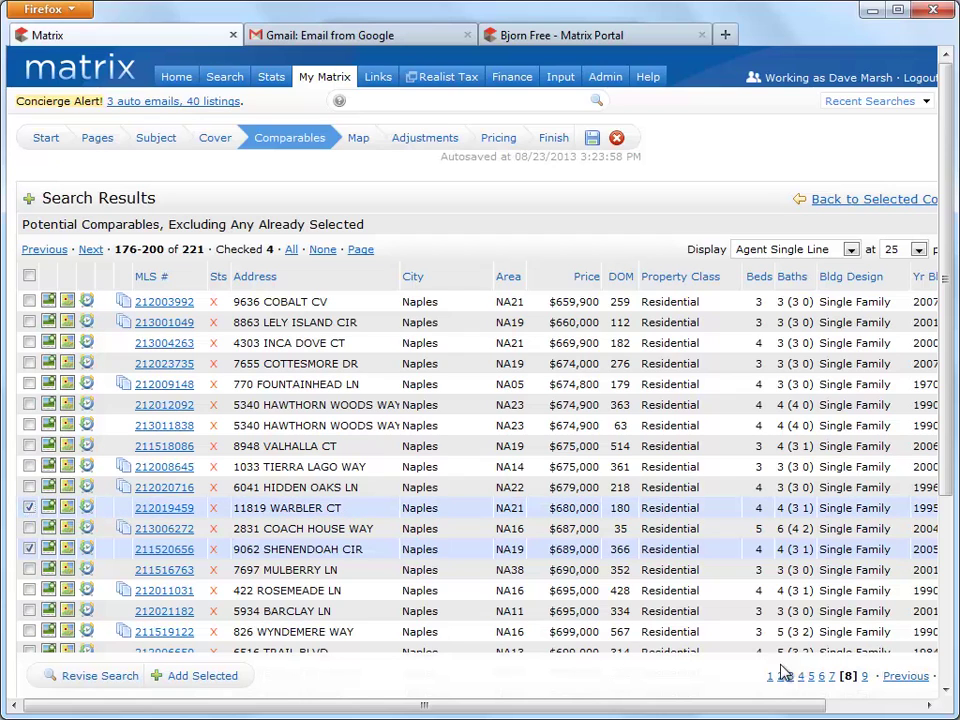
click(811, 676)
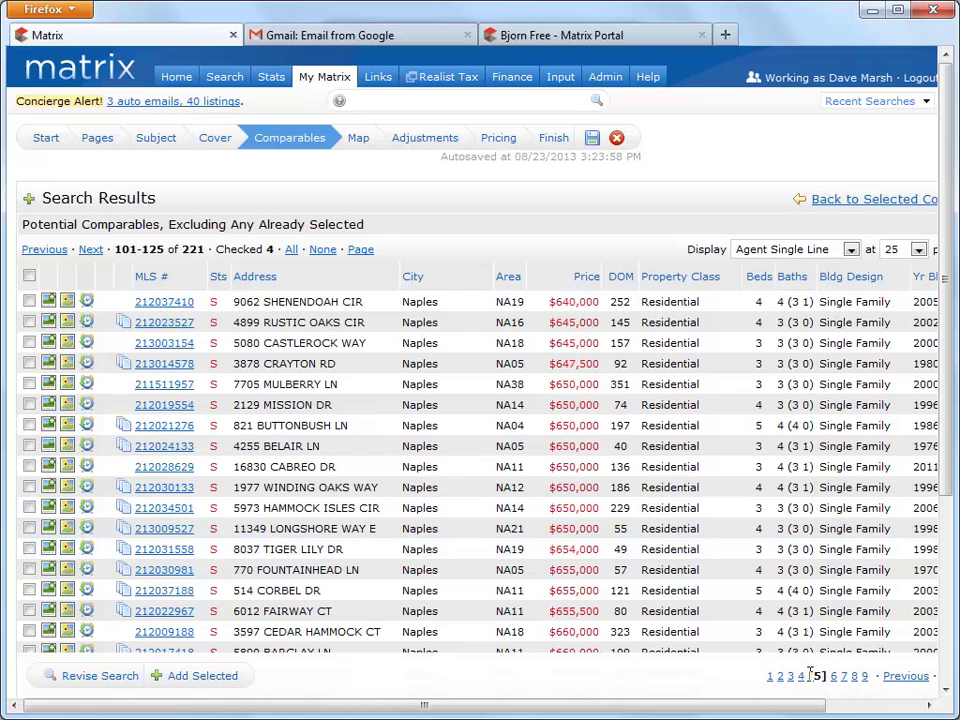
click(29, 590)
click(29, 487)
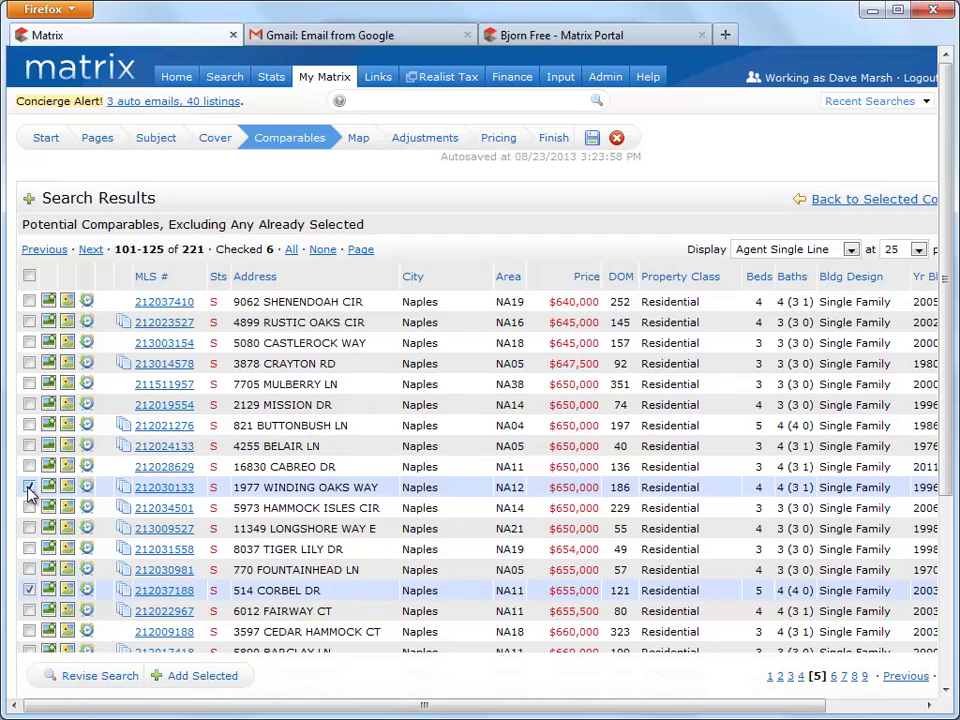
Add the six checked listings as comparables and preview them on the map.
click(222, 678)
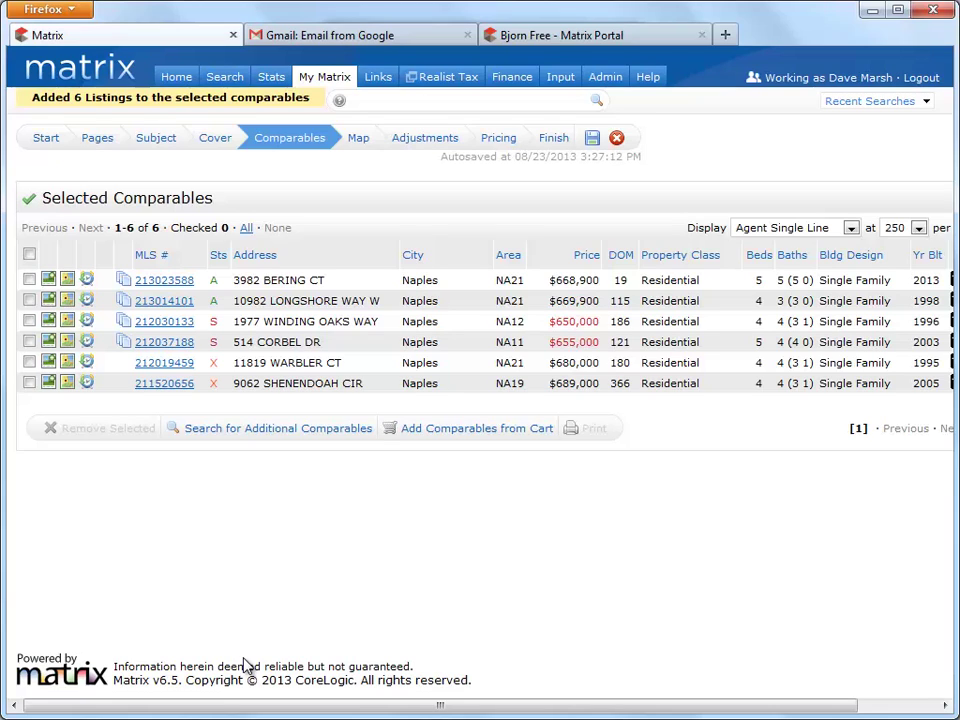
click(366, 148)
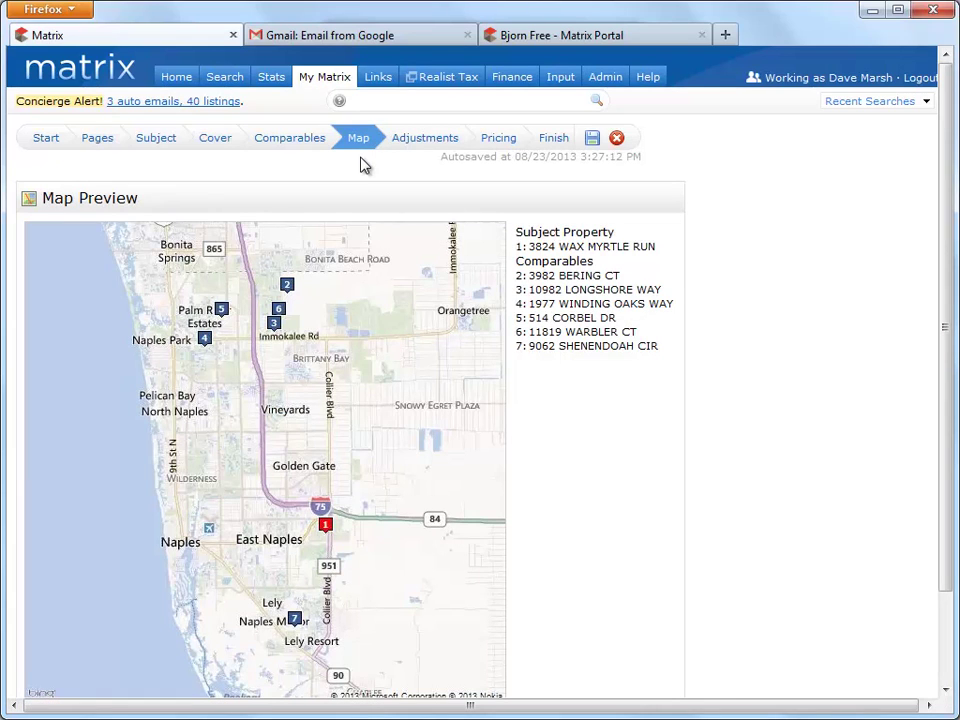
Open Adjustment Details and shift the feature columns until Baths and Beds show.
click(425, 146)
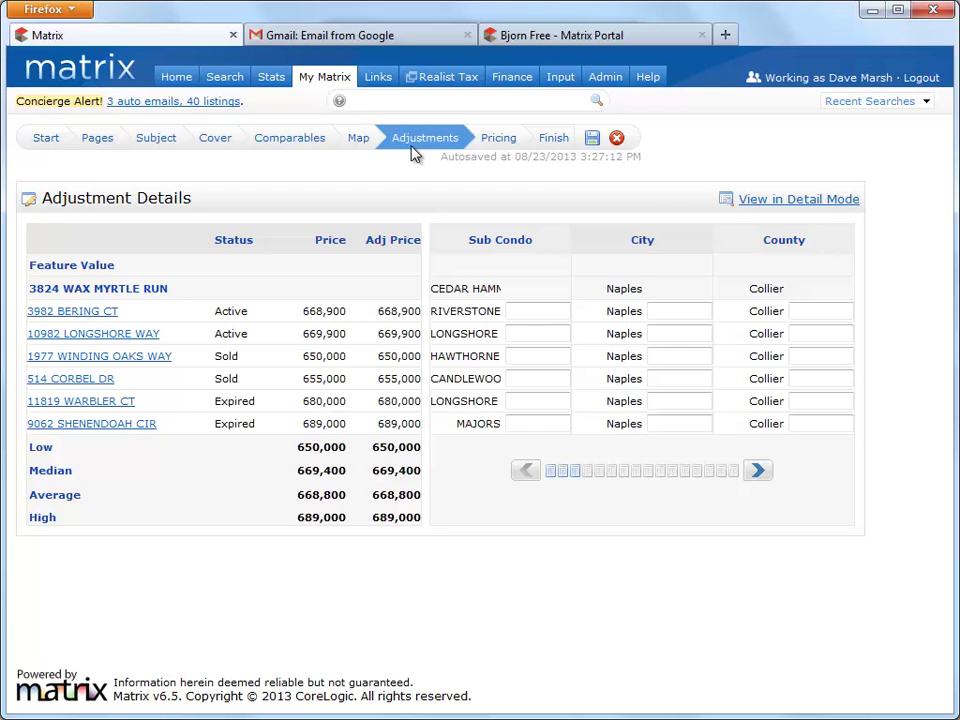
click(760, 474)
click(760, 474)
click(760, 474)
click(760, 474)
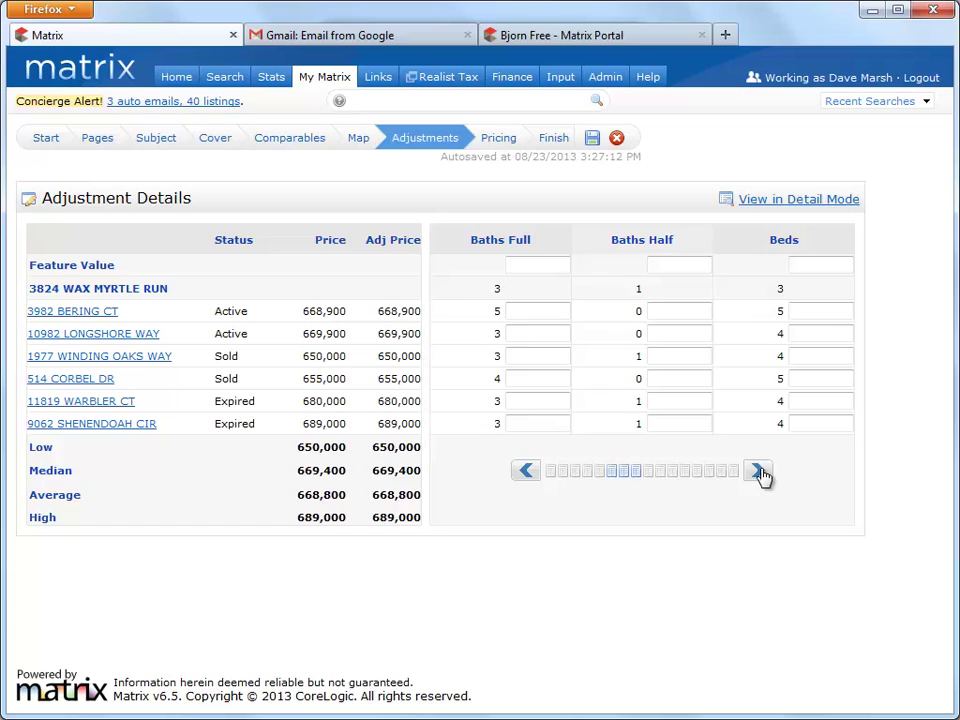
click(843, 265)
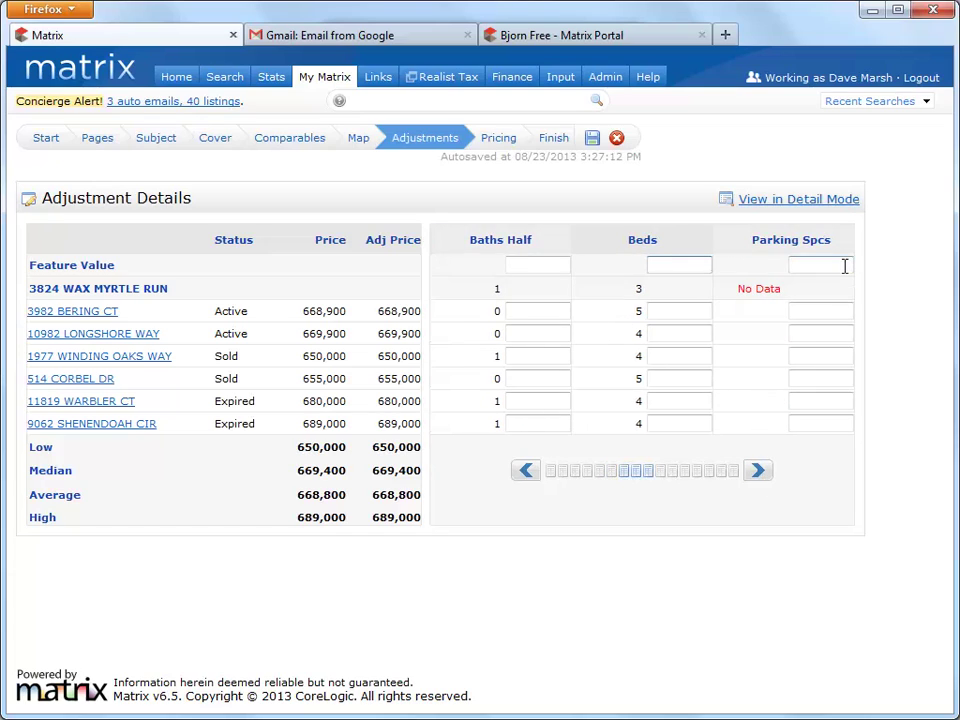
text(15000)
key(Return)
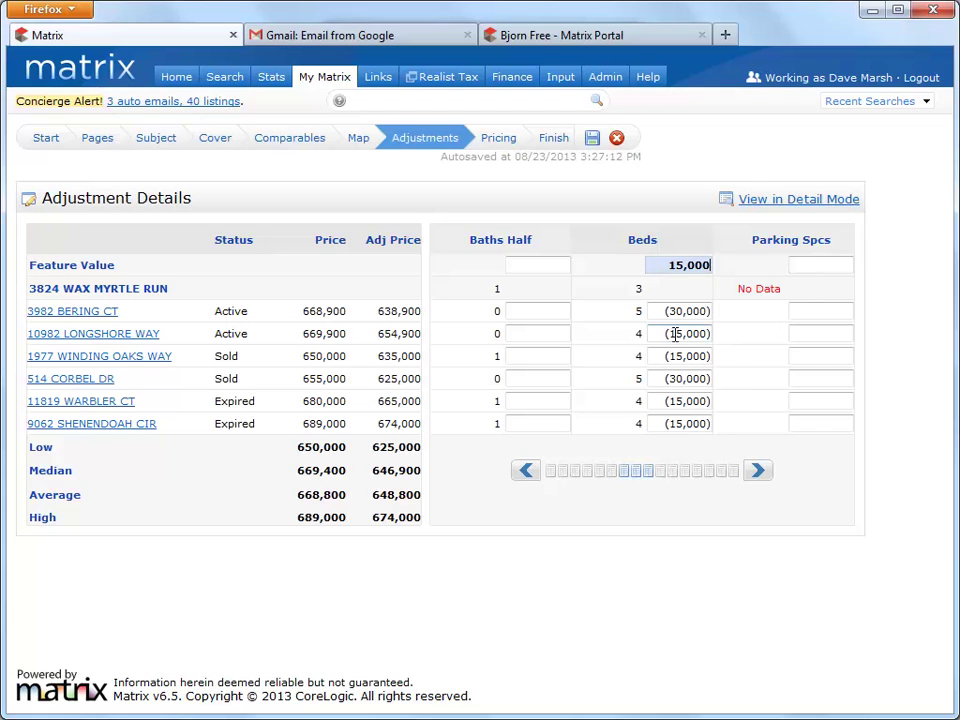
key(BackSpace)
click(810, 332)
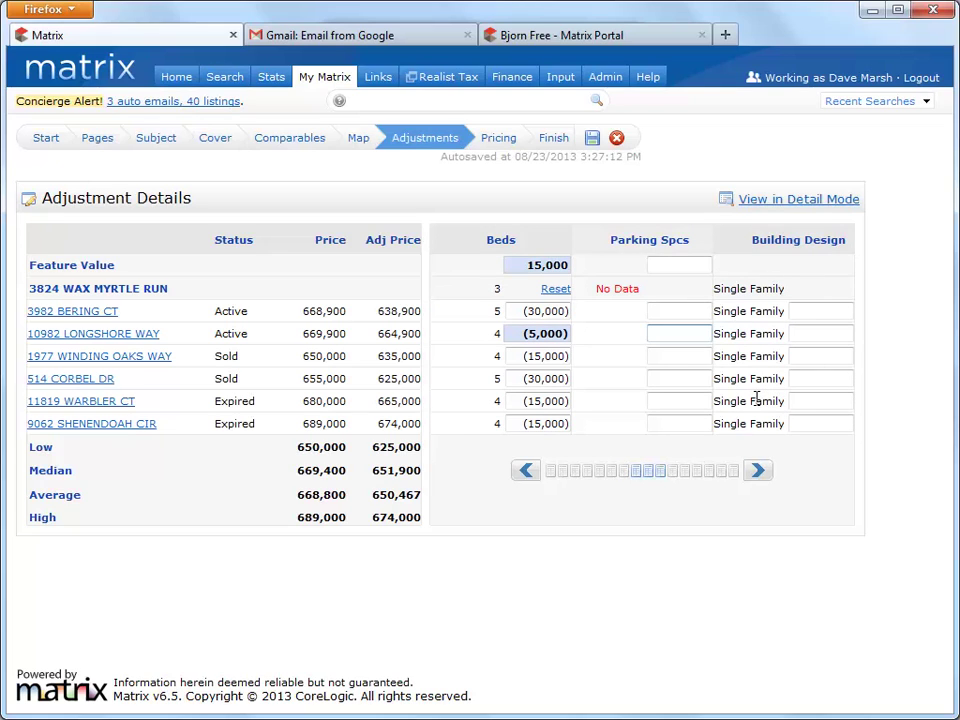
Value each full bath at 20,000, deducting 40,000 from Bering Ct and 20,000 from Corbel Dr.
click(522, 479)
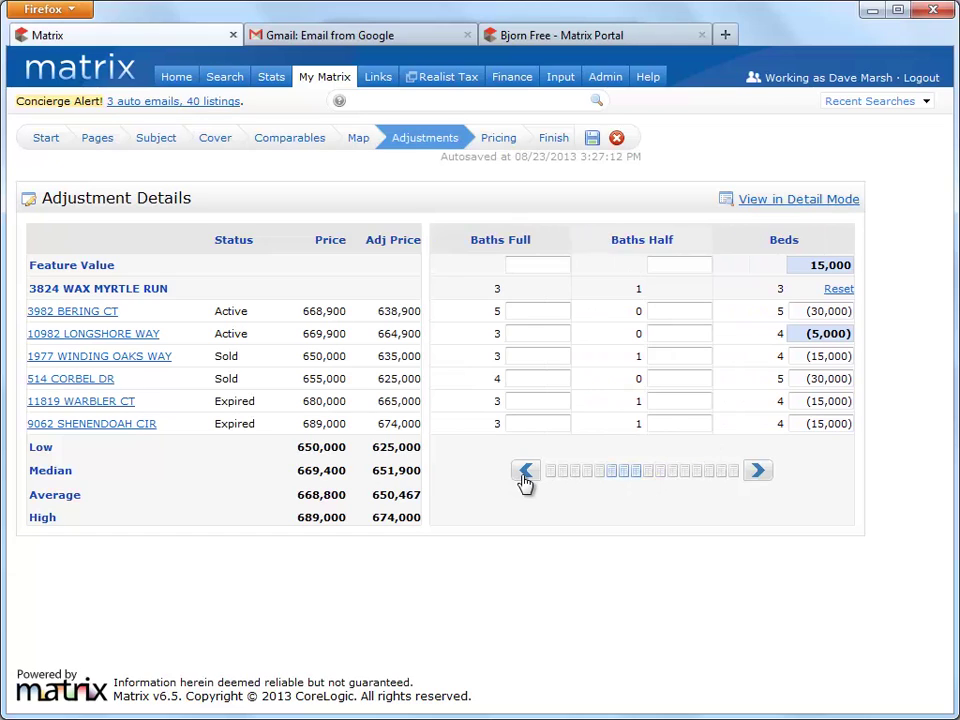
click(570, 266)
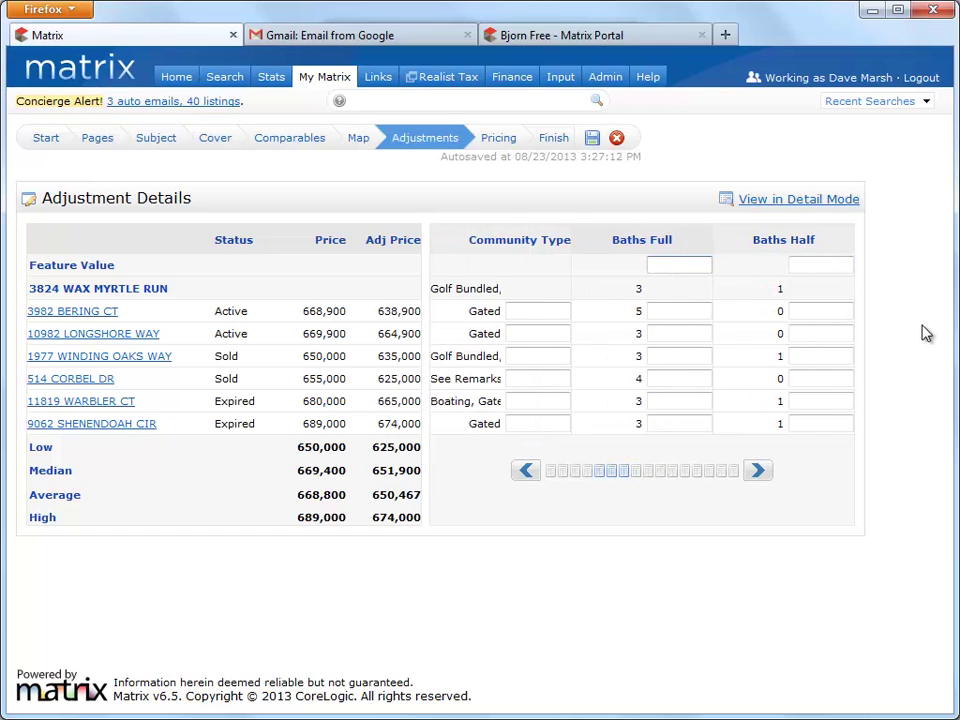
text(20000)
key(Tab)
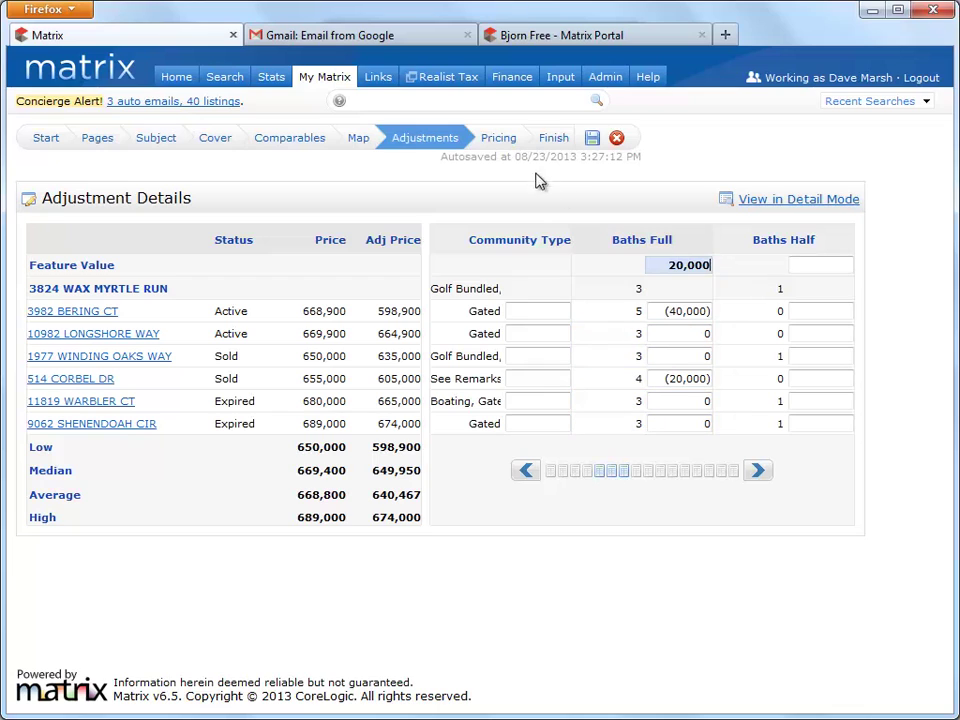
Advance to Pricing to review the adjusted median of 649,950.
click(513, 148)
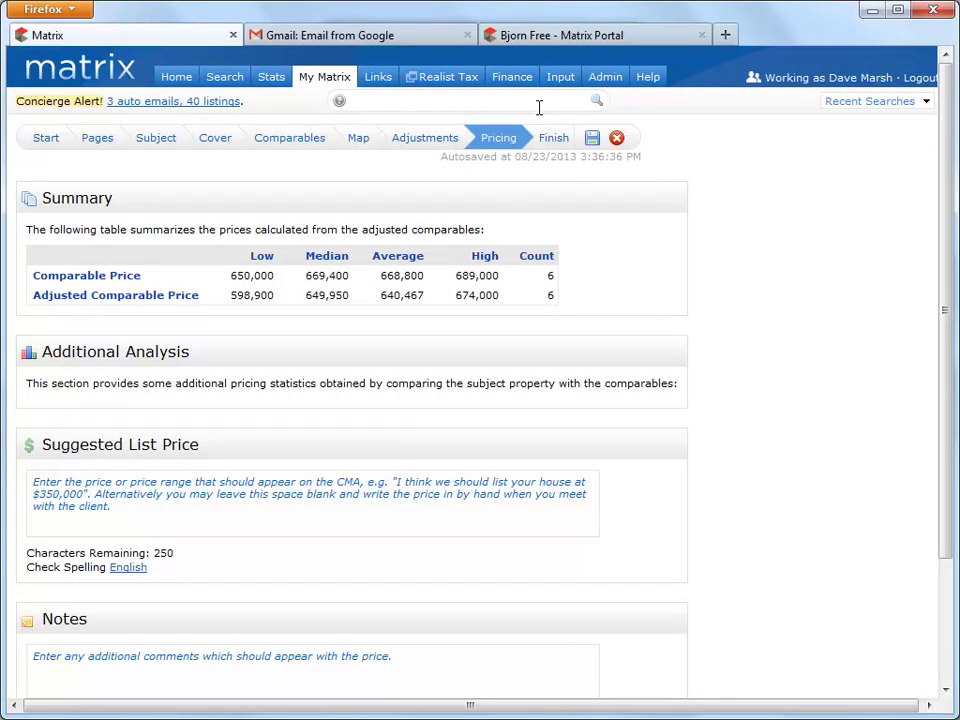
click(555, 142)
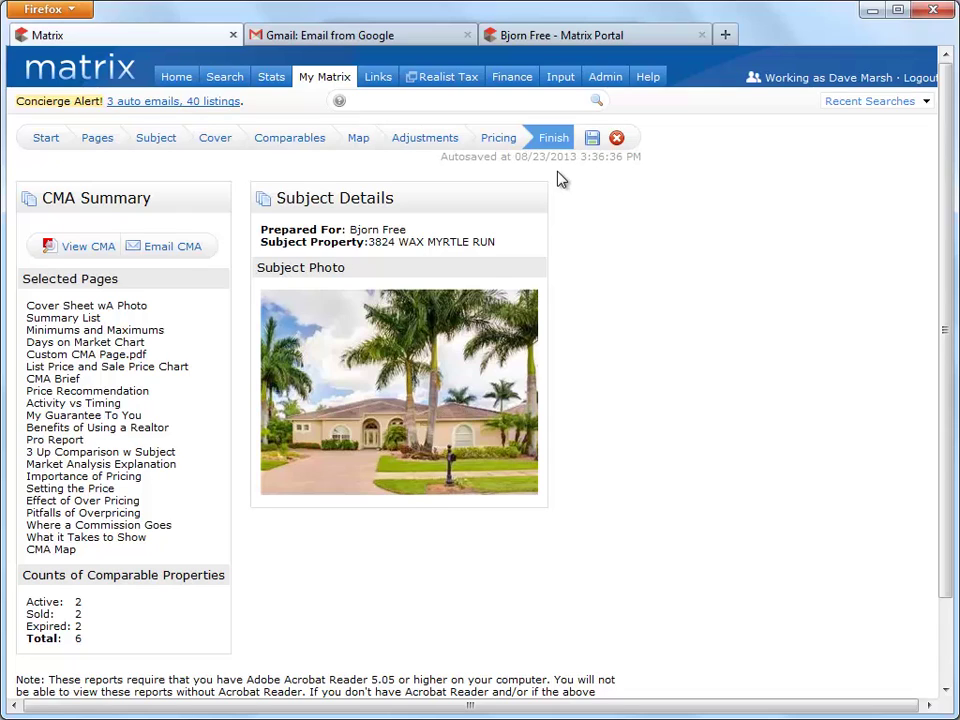
View the 29-page CMA report as a PDF, then return to the Matrix tab.
click(82, 247)
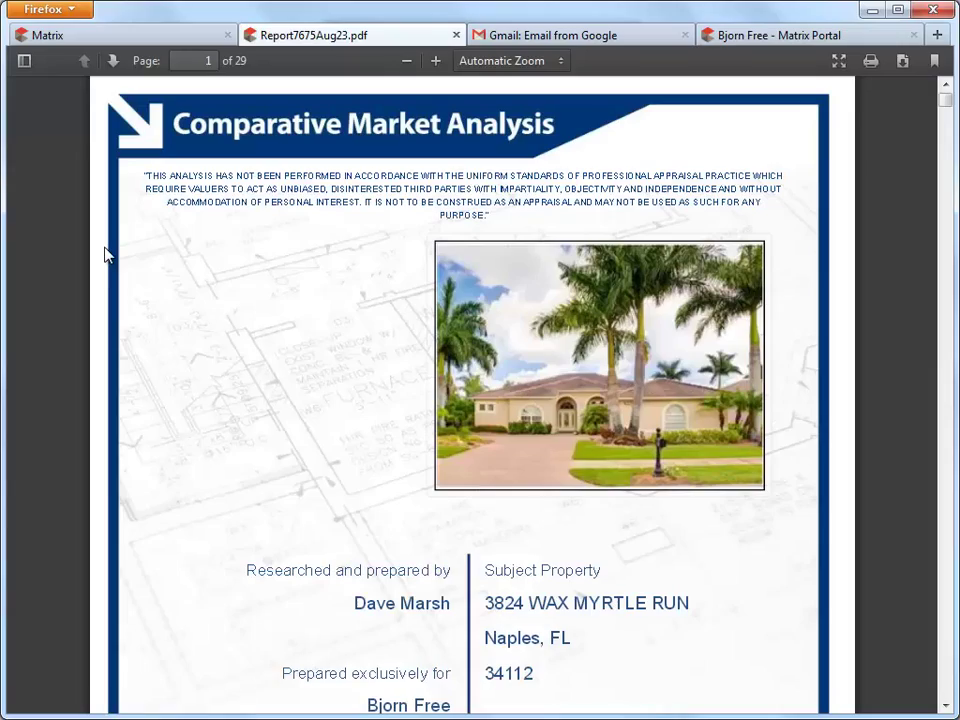
scroll(108, 255, down, 10)
scroll(108, 255, down, 10)
scroll(103, 253, down, 3)
mouse_move(945, 160)
mouse_down()
mouse_move(945, 122)
mouse_move(757, 118)
mouse_up()
click(157, 30)
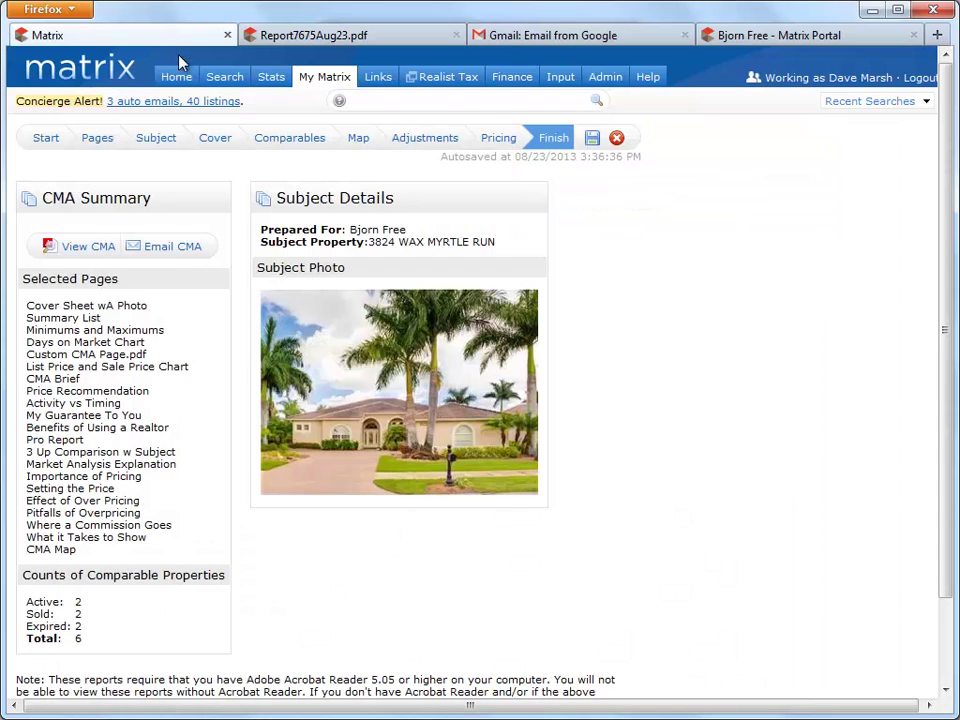
Email the CMA to Bjorn, subject 'New CMA for Bjorn!', body 'Please contact me with any questions.'.
click(179, 252)
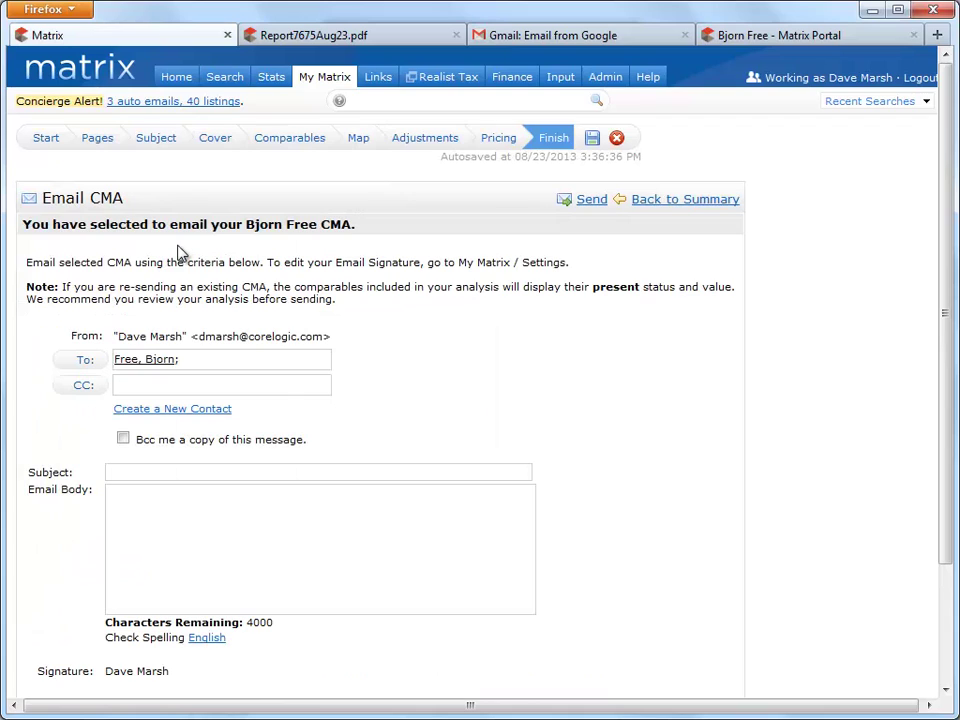
click(206, 471)
text(New CMA for Bjorn!)
key(Tab)
text(Please contact me with any questions.)
click(590, 203)
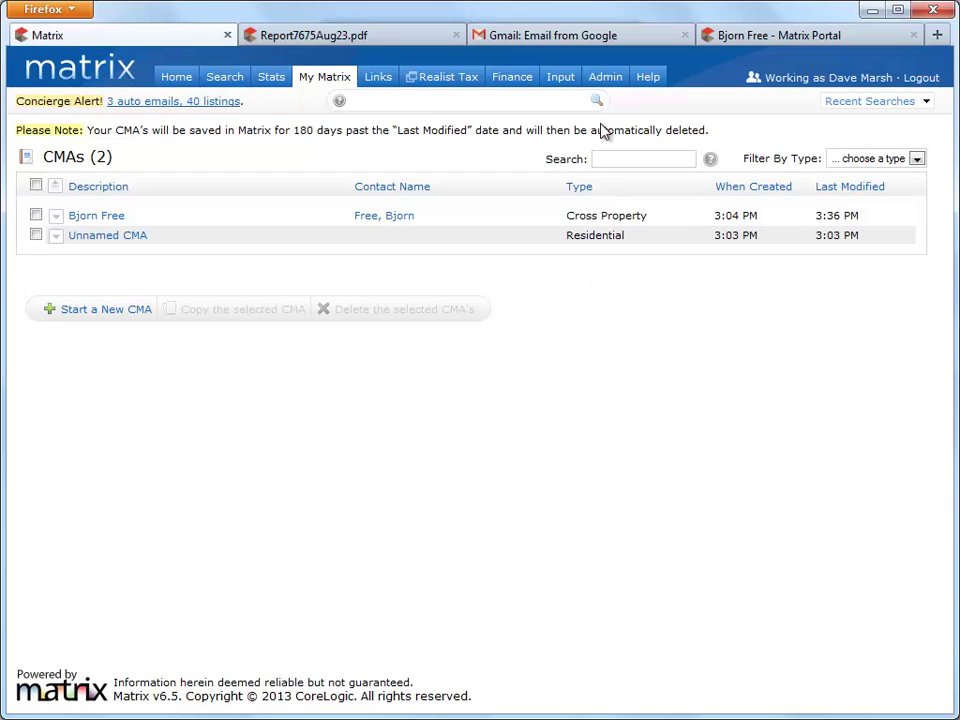
Sign in to the client's Gmail, open the CMA email, check the client portal, then return to Matrix.
click(615, 35)
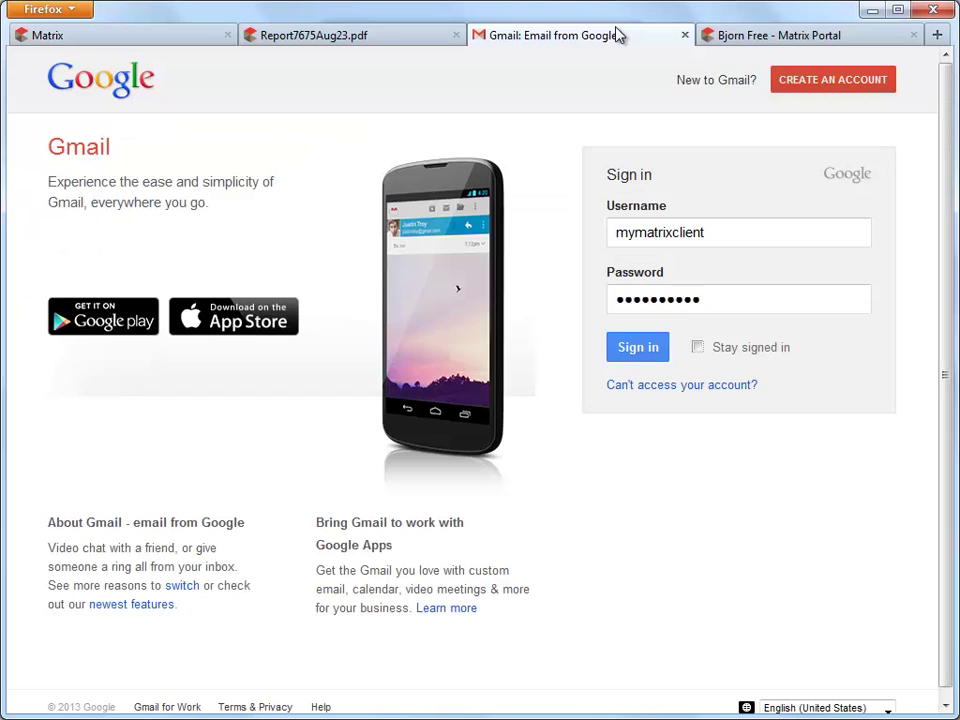
click(628, 347)
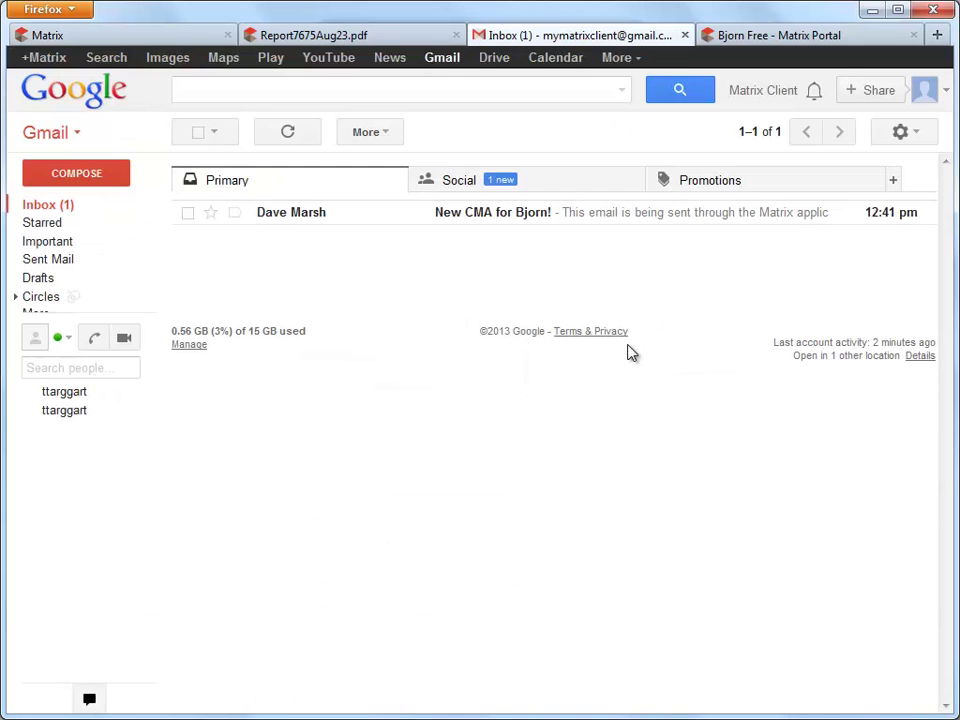
click(648, 214)
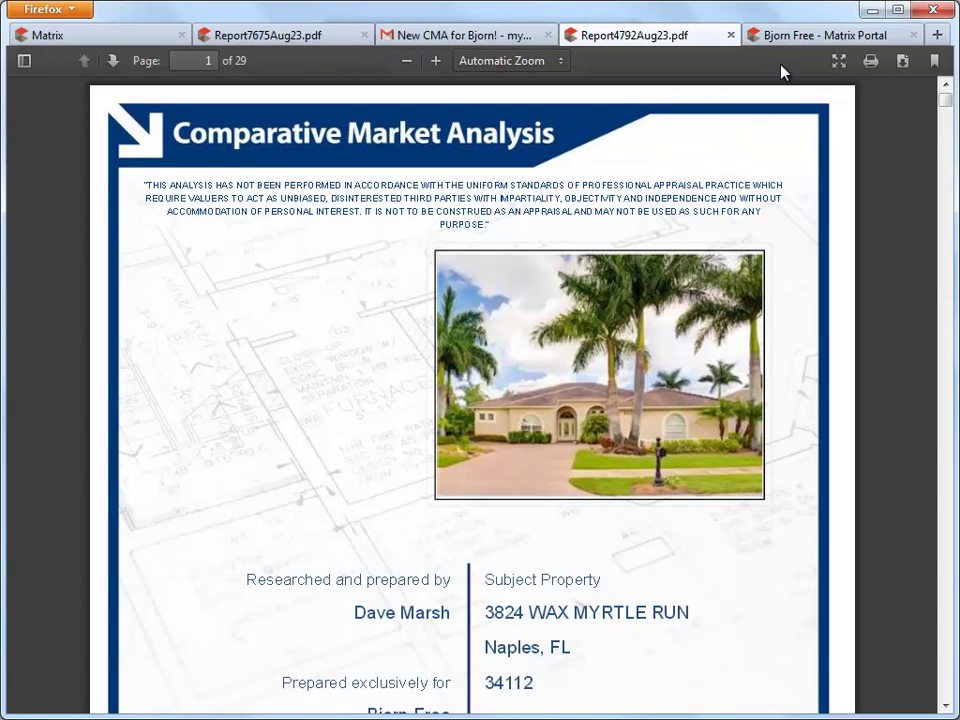
click(800, 36)
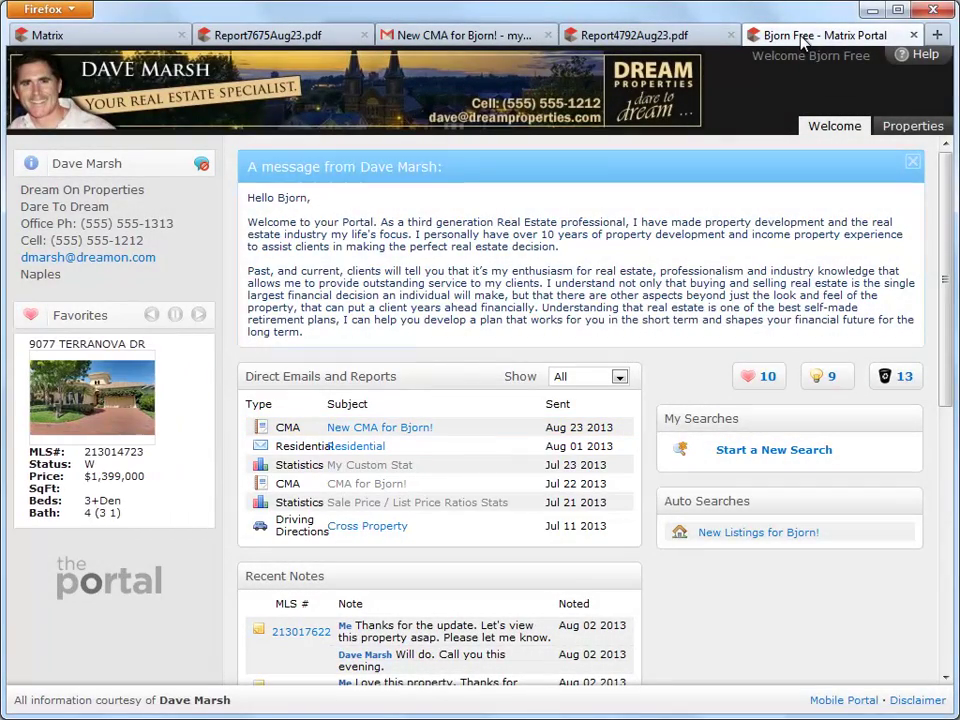
click(63, 37)
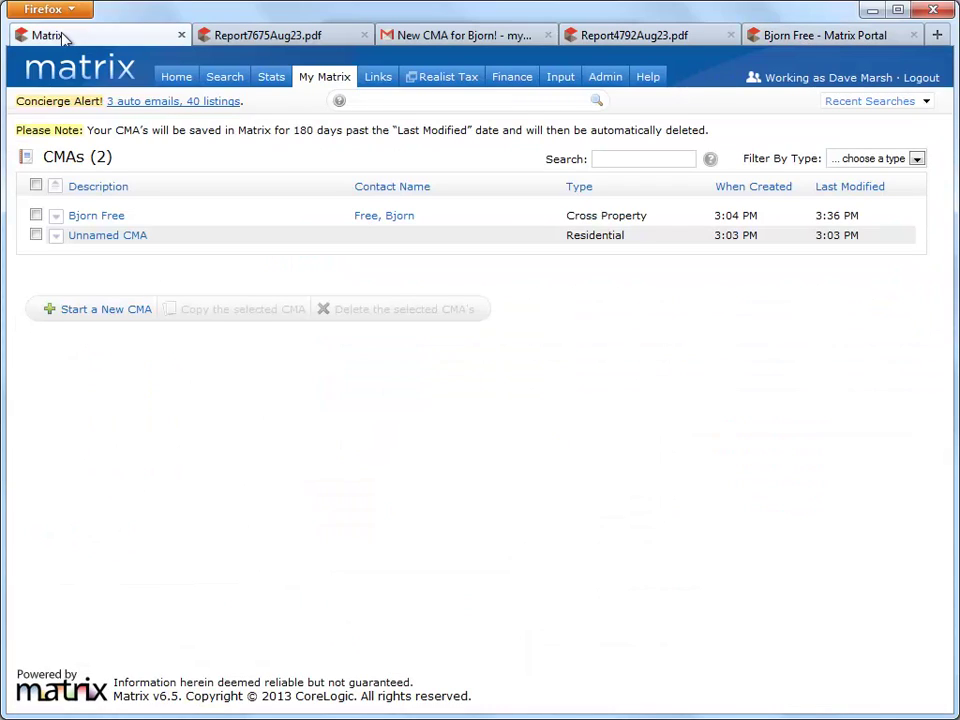